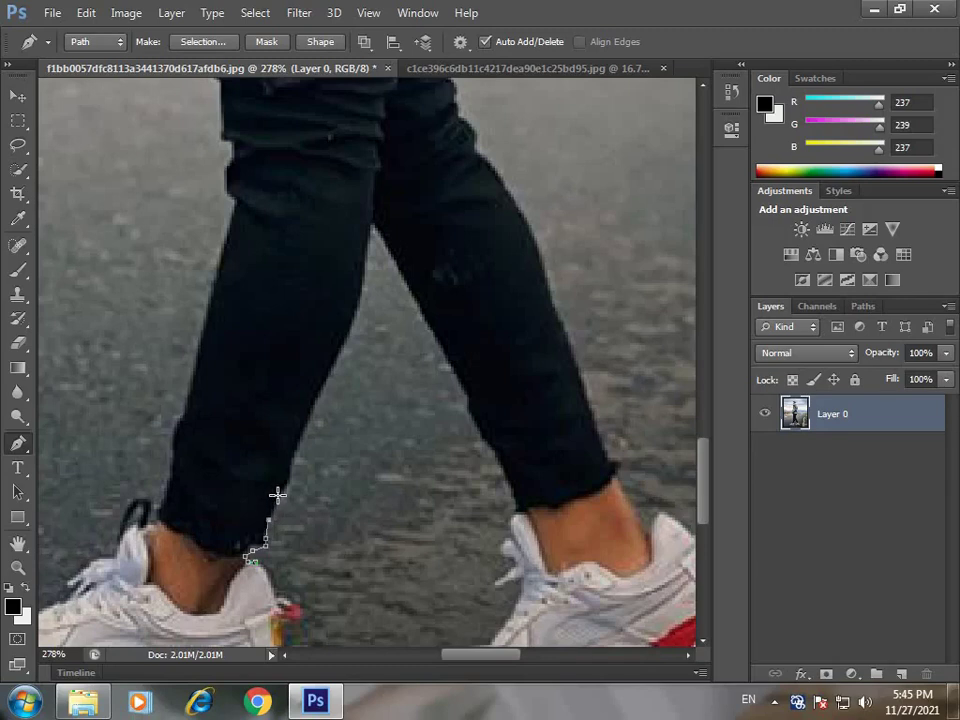
Trace Pen path anchors up the left jeans leg and down the right jeans leg.
click(302, 429)
click(331, 362)
click(351, 316)
click(360, 286)
click(453, 372)
click(475, 410)
click(487, 436)
click(499, 462)
click(507, 490)
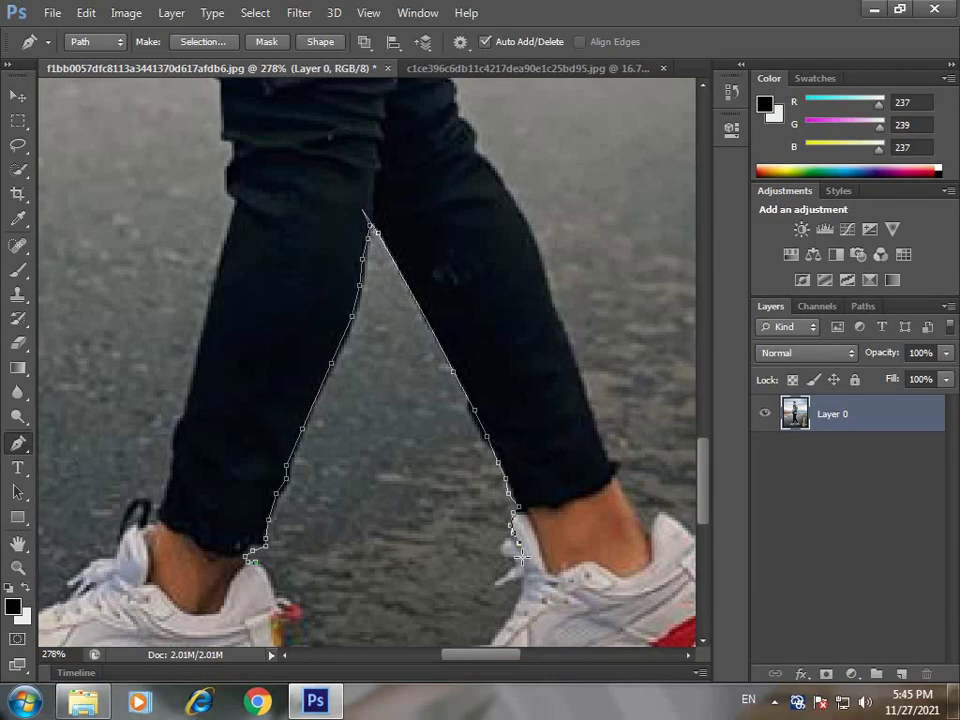
Outline the toe of the right shoe with path anchors.
scroll(688, 510, down, 3)
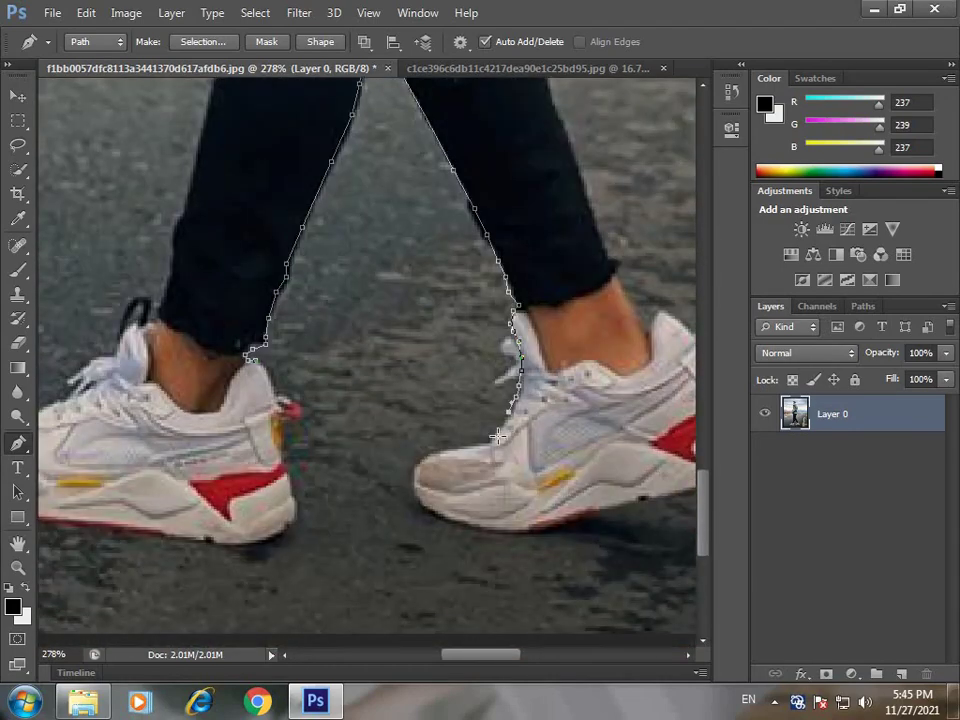
click(456, 452)
click(423, 455)
click(426, 508)
click(451, 524)
click(486, 526)
Follow the right shoe's sole around to its heel with the path.
scroll(524, 660, right, 3)
click(332, 528)
click(402, 518)
click(438, 508)
click(471, 497)
click(511, 492)
click(557, 463)
click(577, 440)
click(562, 417)
click(548, 392)
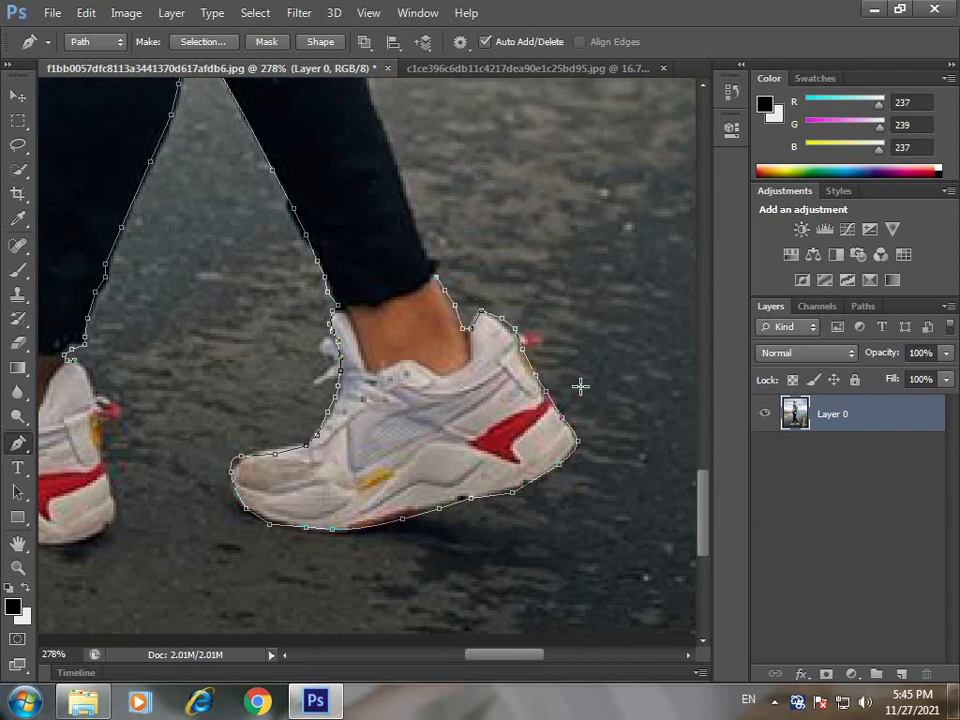
Continue the path up the outer edge of the right leg.
scroll(600, 484, up, 3)
click(432, 458)
click(412, 418)
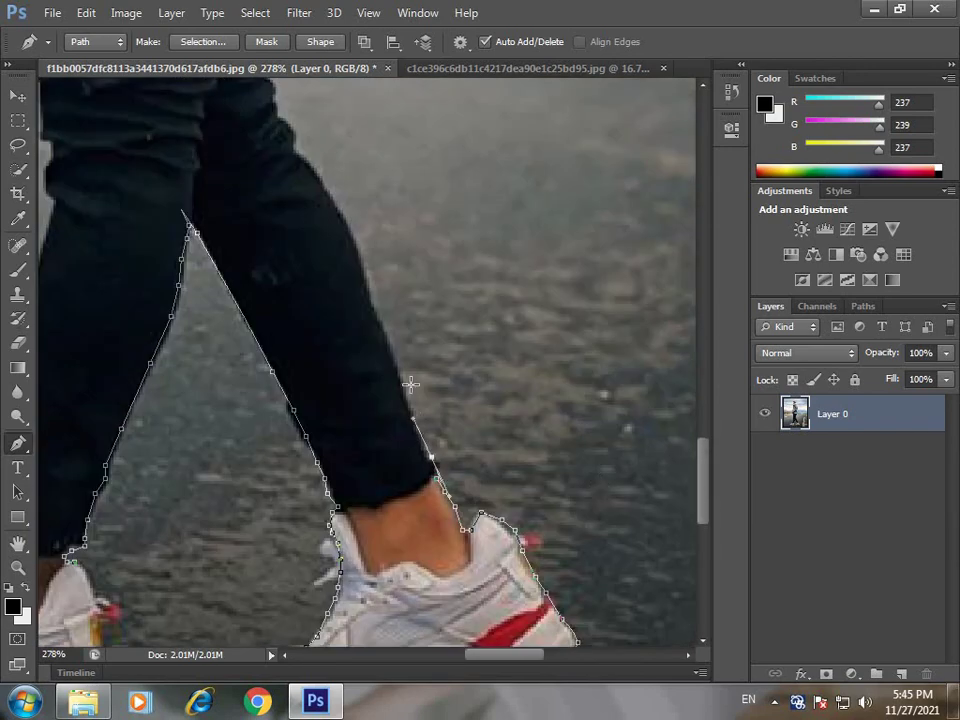
click(386, 336)
click(374, 305)
click(361, 263)
click(343, 219)
click(330, 190)
Extend the path further up the body to the man's jawline.
scroll(700, 450, up, 4)
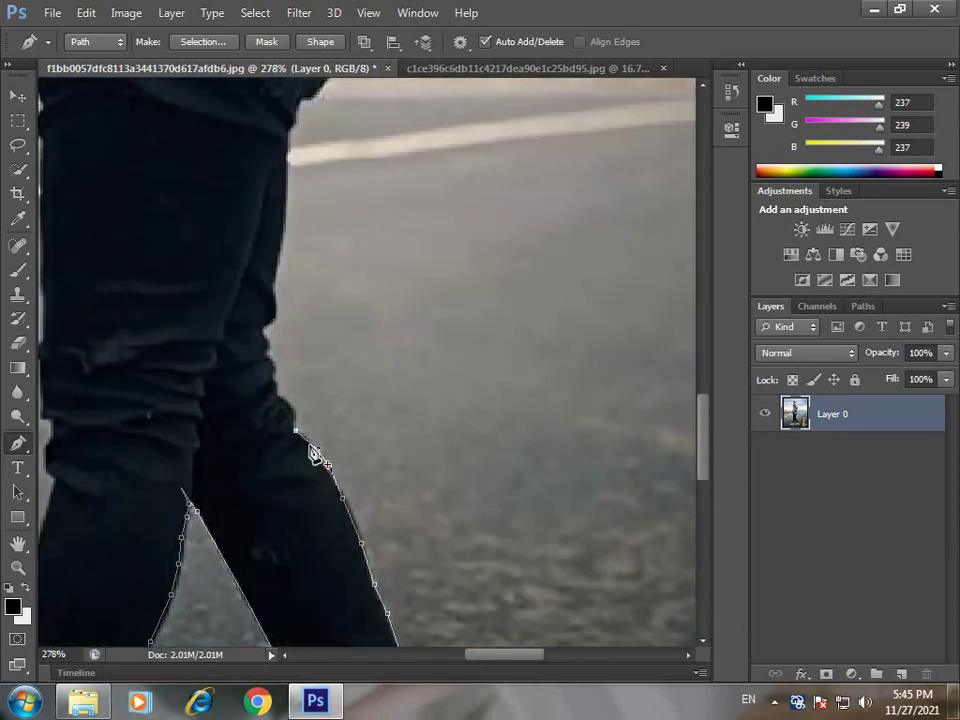
click(268, 353)
click(262, 338)
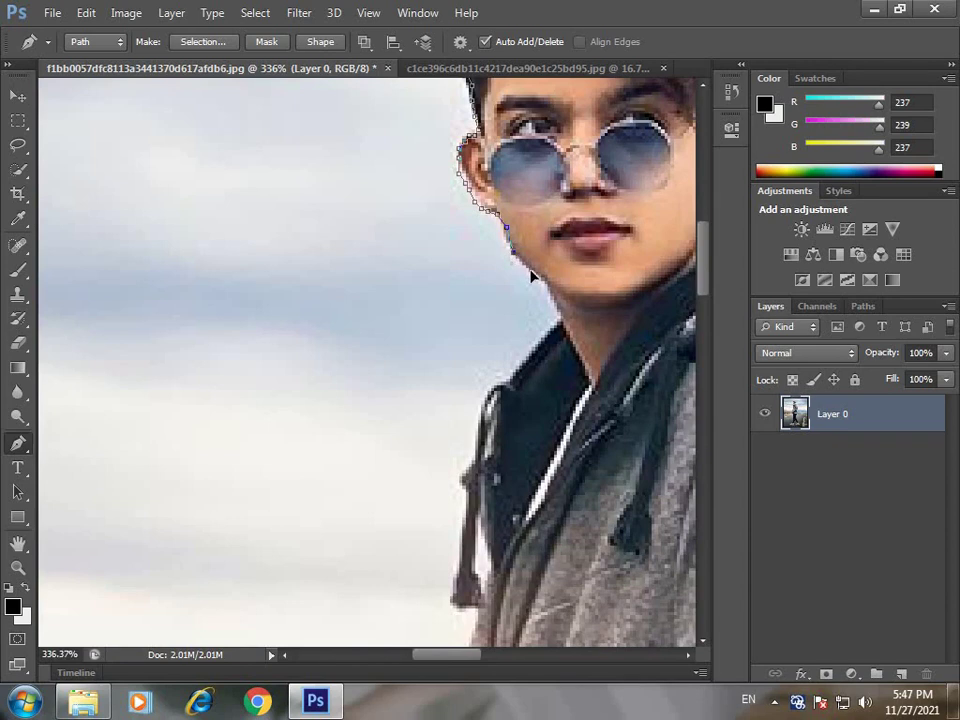
mouse_move(533, 277)
mouse_down()
mouse_move(555, 310)
mouse_move(512, 376)
mouse_up()
Trace the path down the hoodie-string side and the hoodie's edge.
drag(490, 397, 466, 523)
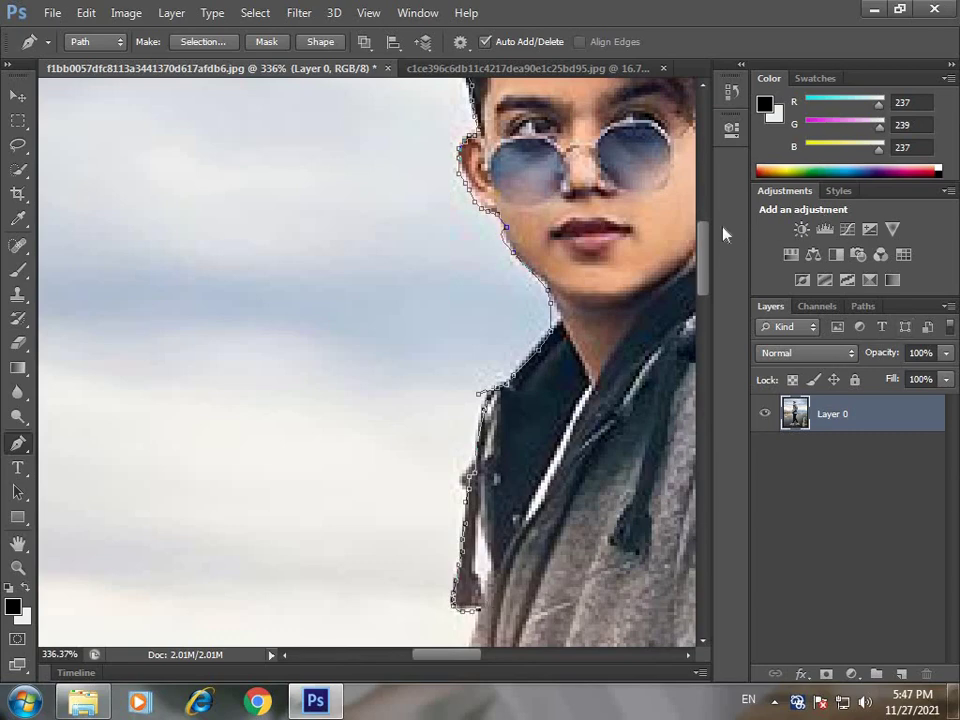
scroll(714, 294, down, 5)
click(452, 190)
click(444, 245)
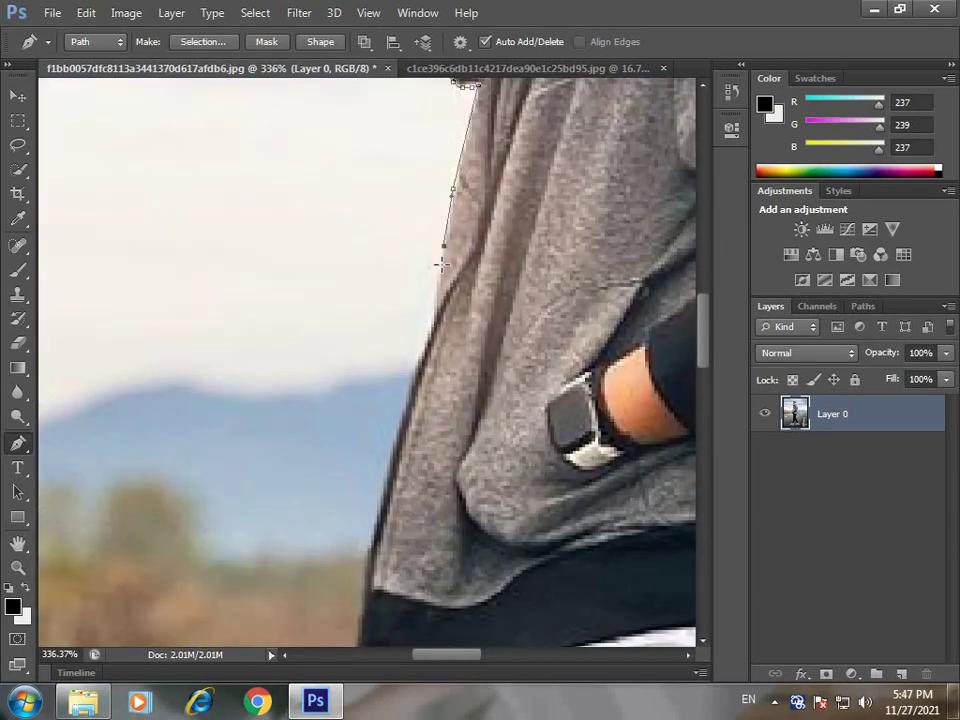
click(431, 331)
click(392, 447)
Continue the path to the hoodie hem and around its bottom.
scroll(693, 345, down, 2)
click(361, 354)
click(354, 425)
click(447, 512)
click(462, 501)
click(458, 472)
Add path anchors down the trouser leg's edge.
click(484, 533)
click(481, 567)
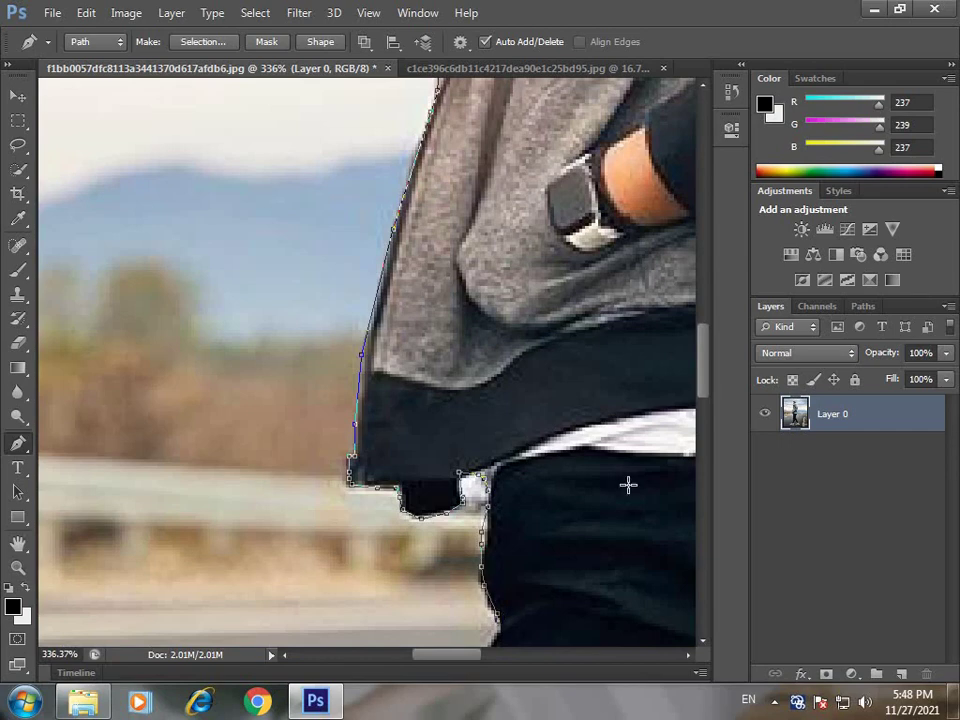
scroll(628, 485, down, 3)
click(498, 358)
click(497, 387)
click(500, 487)
click(500, 518)
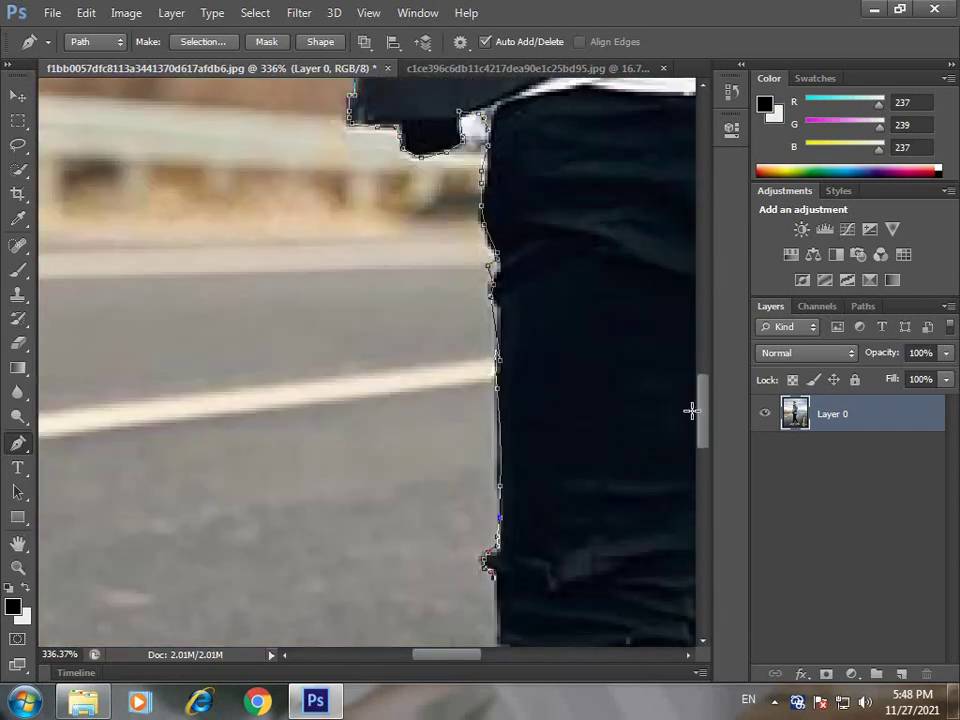
Extend the path down the trouser's left edge to its lower hem.
scroll(662, 450, down, 4)
click(499, 184)
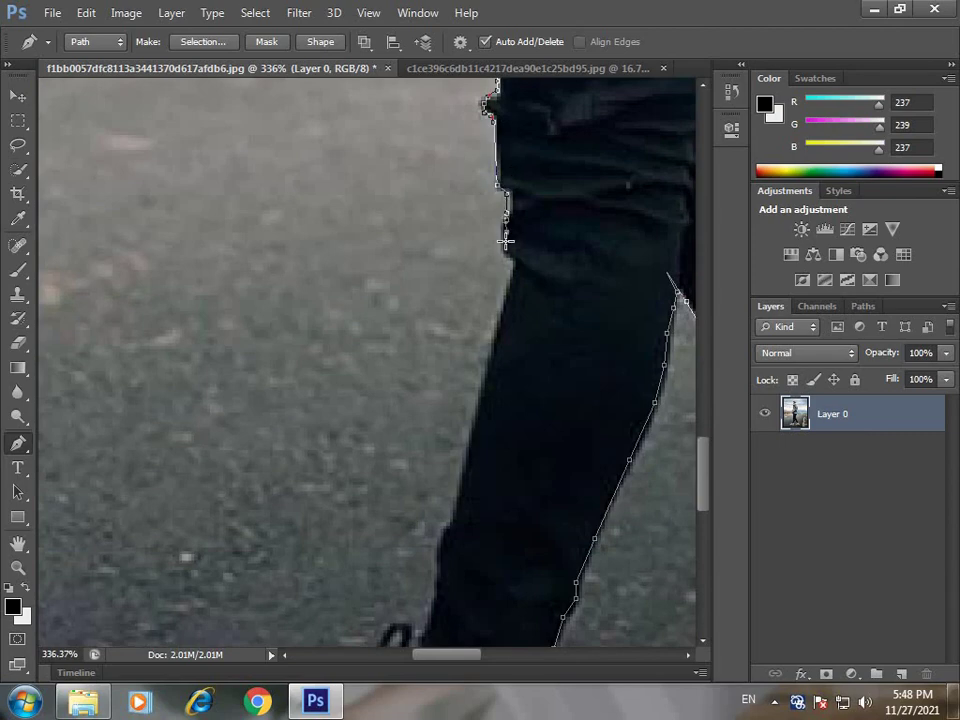
click(497, 337)
click(465, 468)
scroll(695, 443, down, 2)
click(438, 418)
Add path anchors at the left shoe's edge and around its toe.
right_click(440, 423)
key(Escape)
right_click(537, 392)
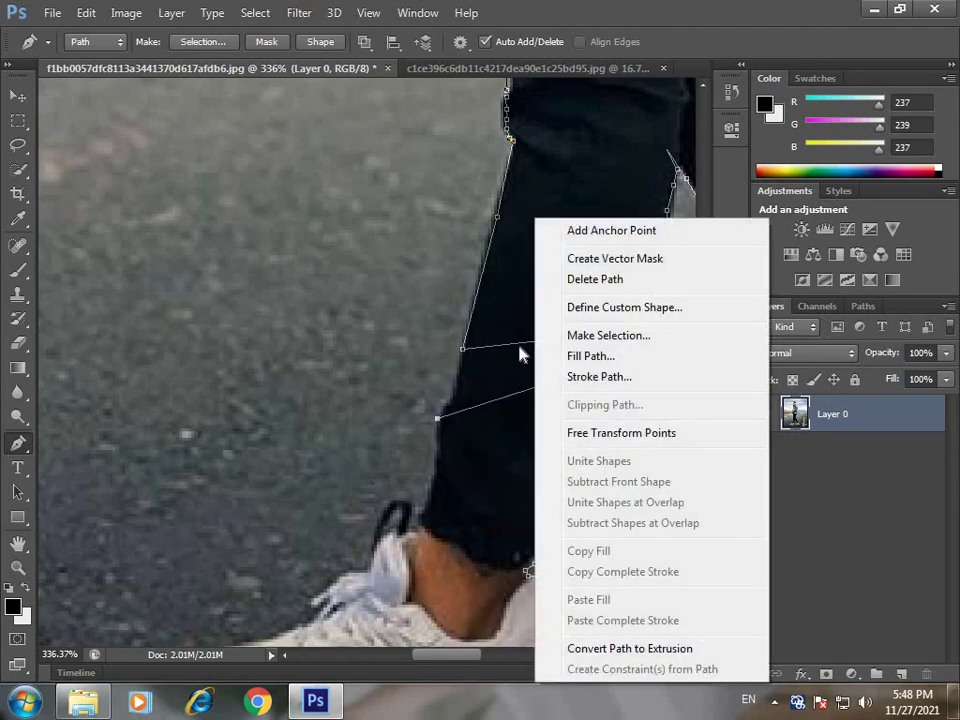
key(Escape)
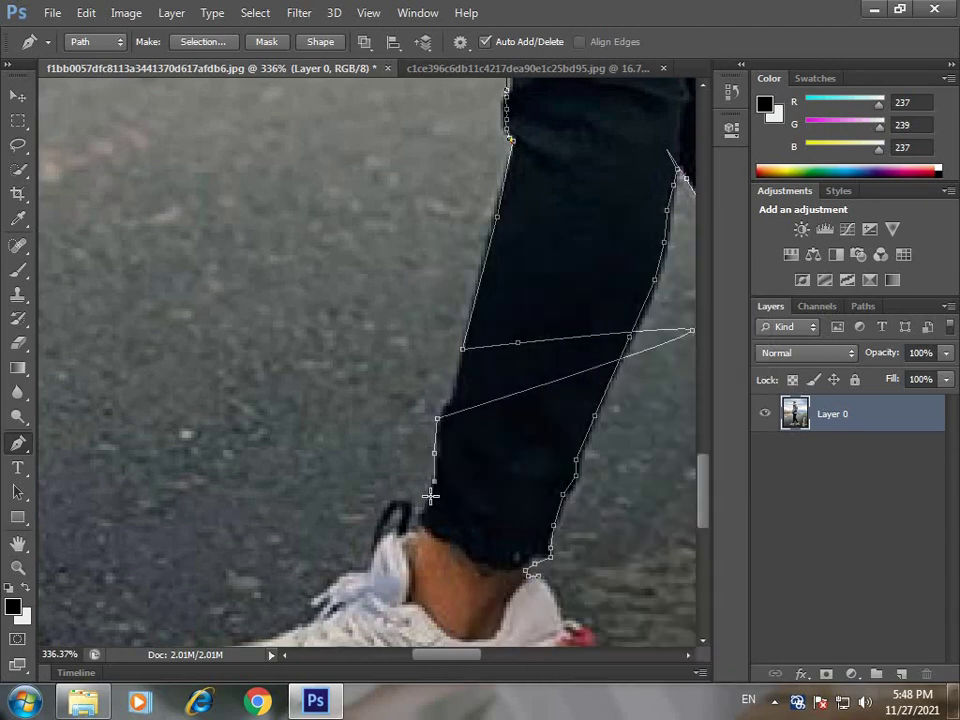
click(329, 588)
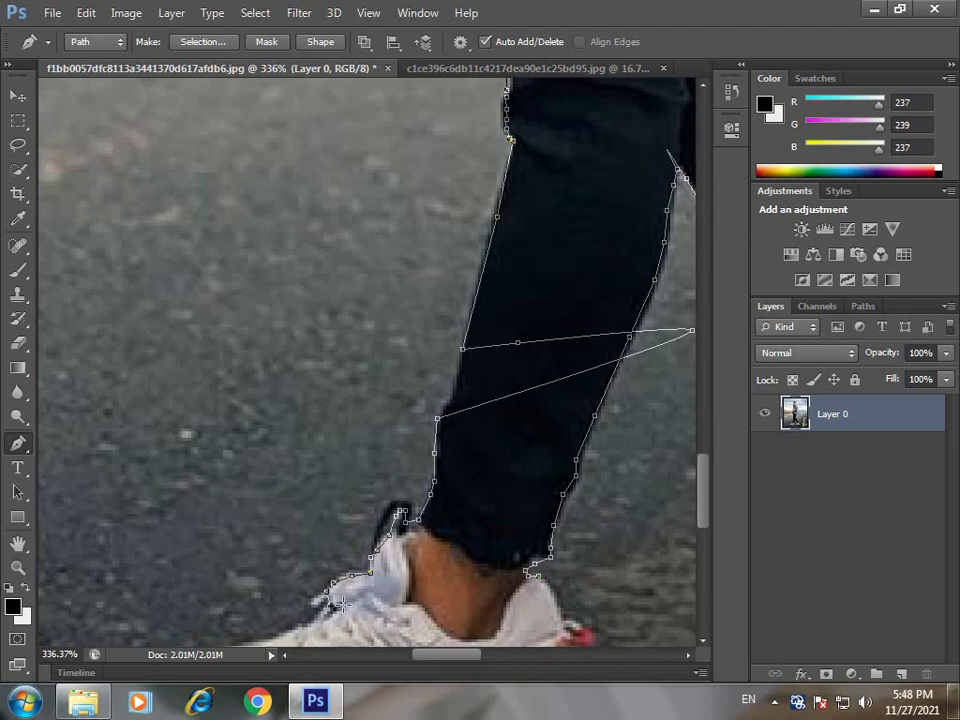
scroll(705, 492, down, 5)
click(258, 444)
click(186, 450)
click(162, 505)
click(180, 544)
click(222, 564)
click(245, 574)
Trace the path along the left shoe's sole and up its heel to close it.
click(316, 583)
click(414, 587)
click(463, 599)
click(512, 600)
click(578, 589)
click(590, 548)
click(576, 437)
click(567, 402)
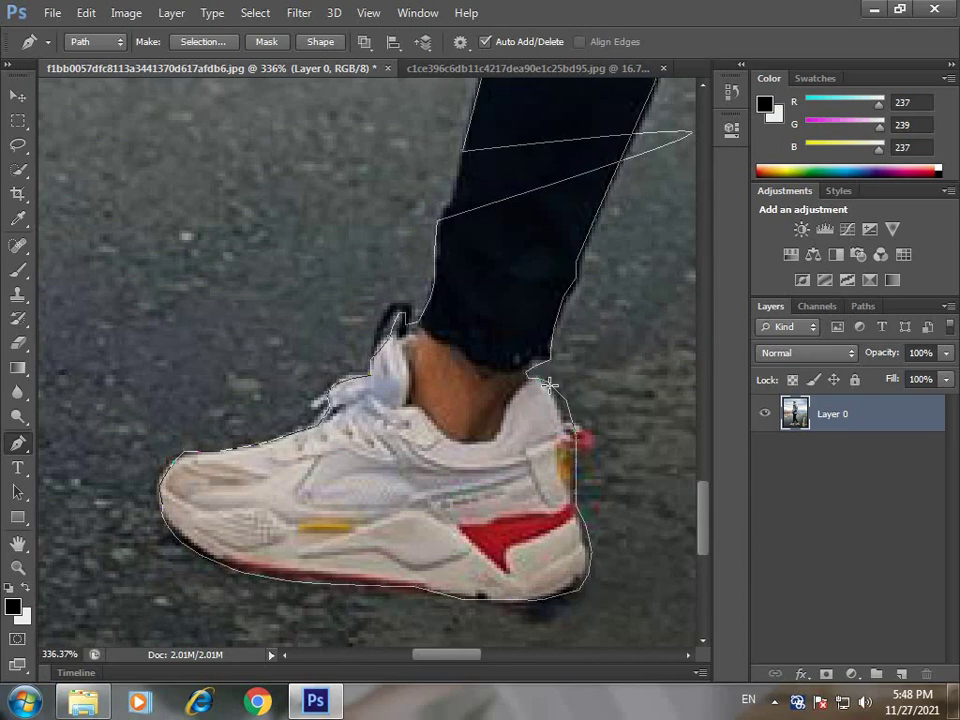
Turn the closed path into a selection and copy the man to Layer 1 (Ctrl+J).
scroll(560, 390, down, 3)
scroll(550, 385, down, 3)
scroll(549, 385, up, 2)
scroll(377, 246, up, 1)
right_click(377, 246)
click(440, 334)
key(Return)
key(ctrl+j)
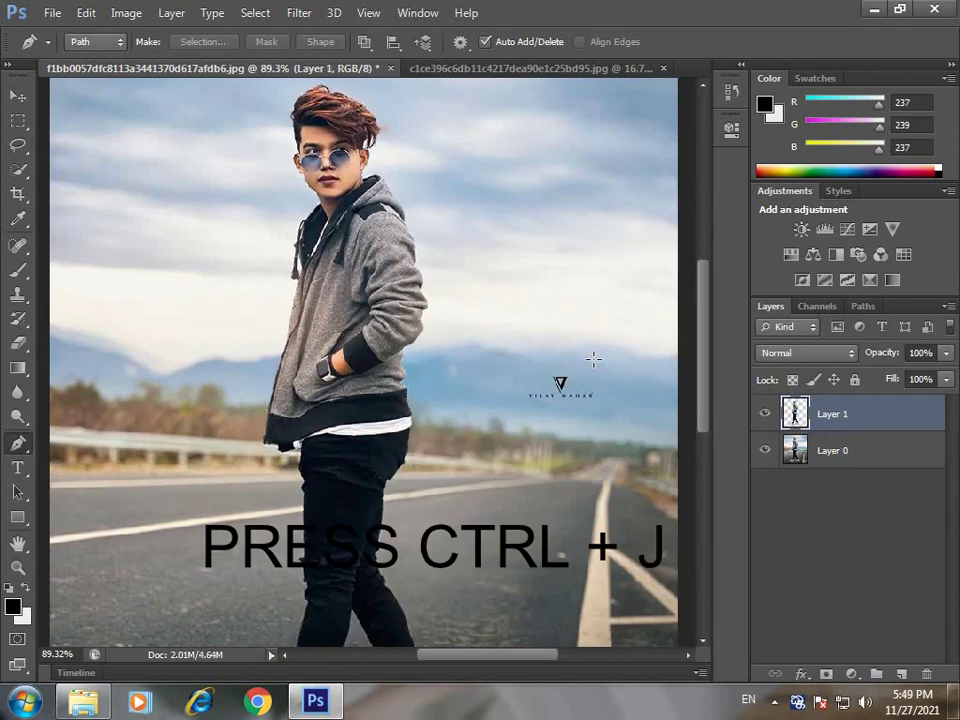
Check the cutout by toggling Layer 0, make Layer 1 a smart object, then view the mountain photo.
scroll(709, 412, down, 3)
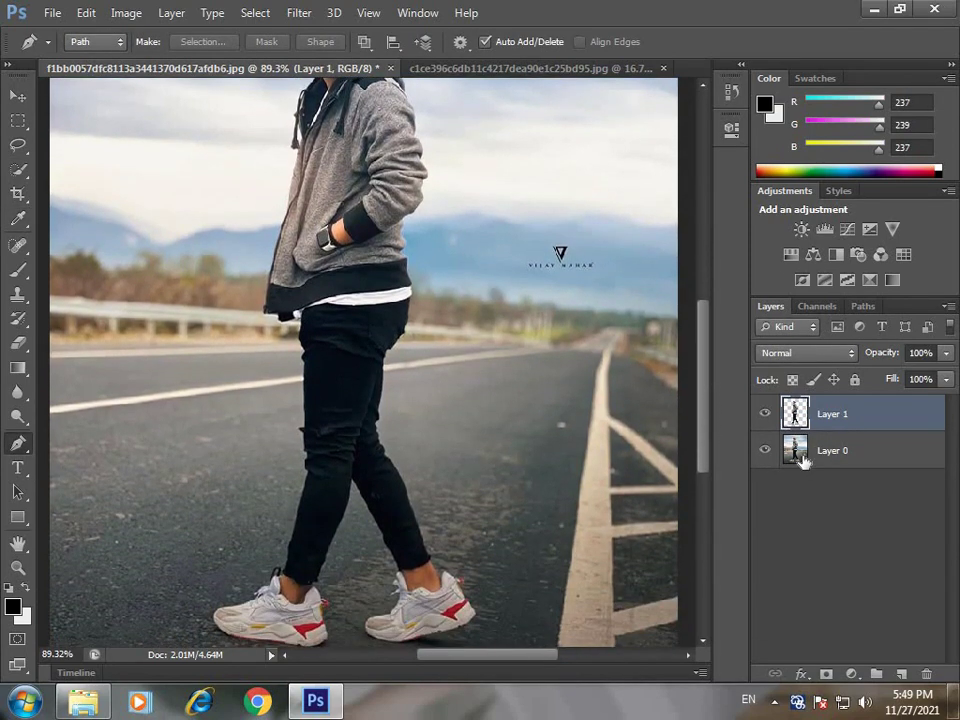
click(767, 453)
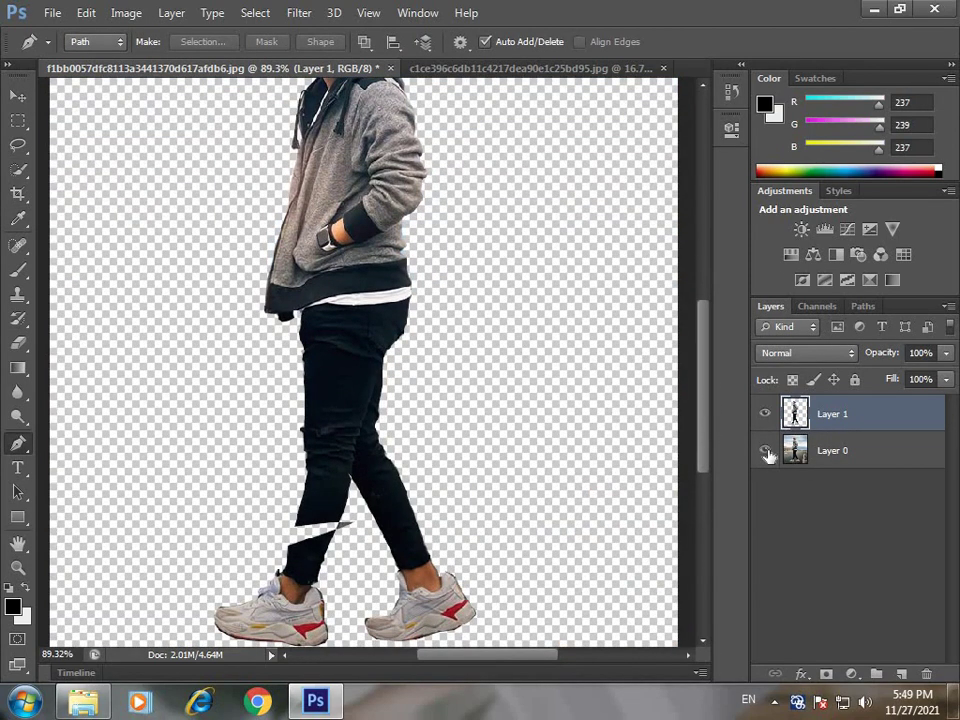
click(767, 453)
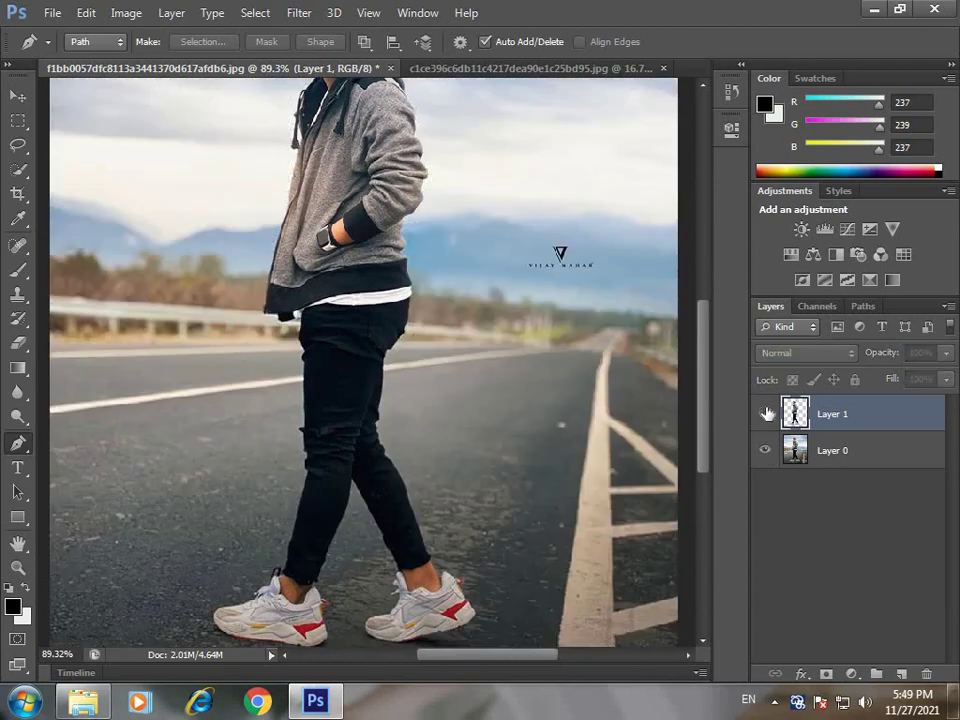
right_click(822, 413)
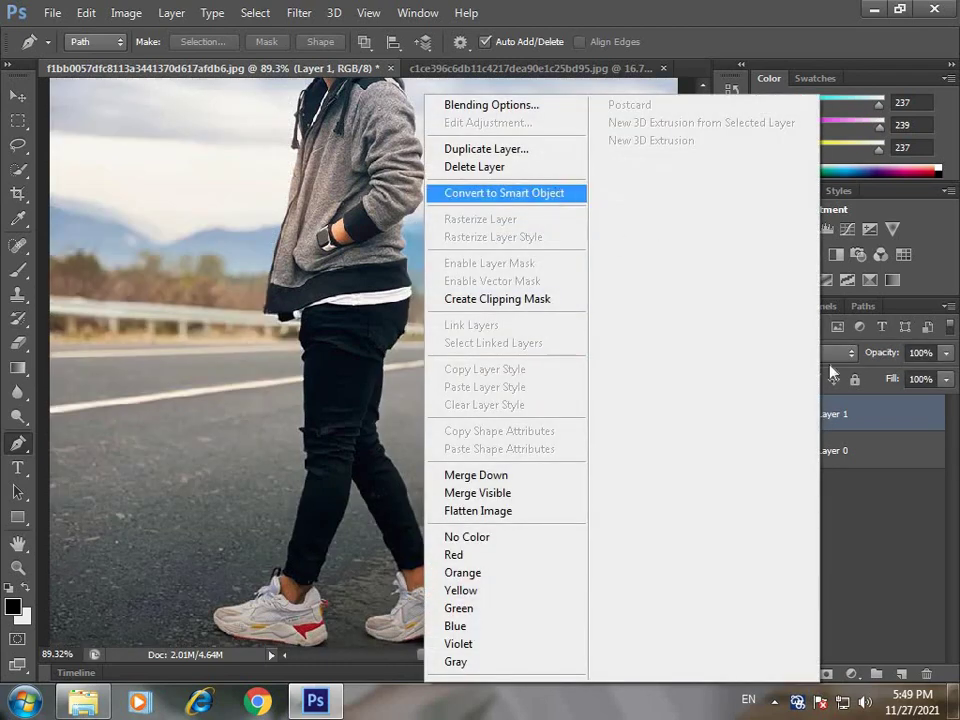
click(505, 193)
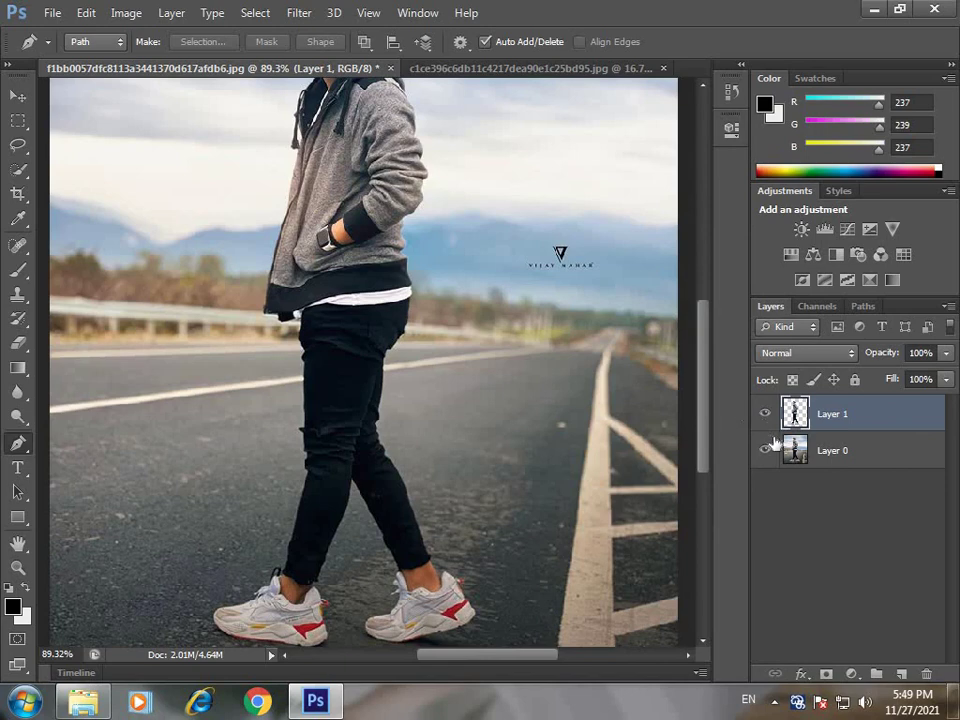
click(530, 68)
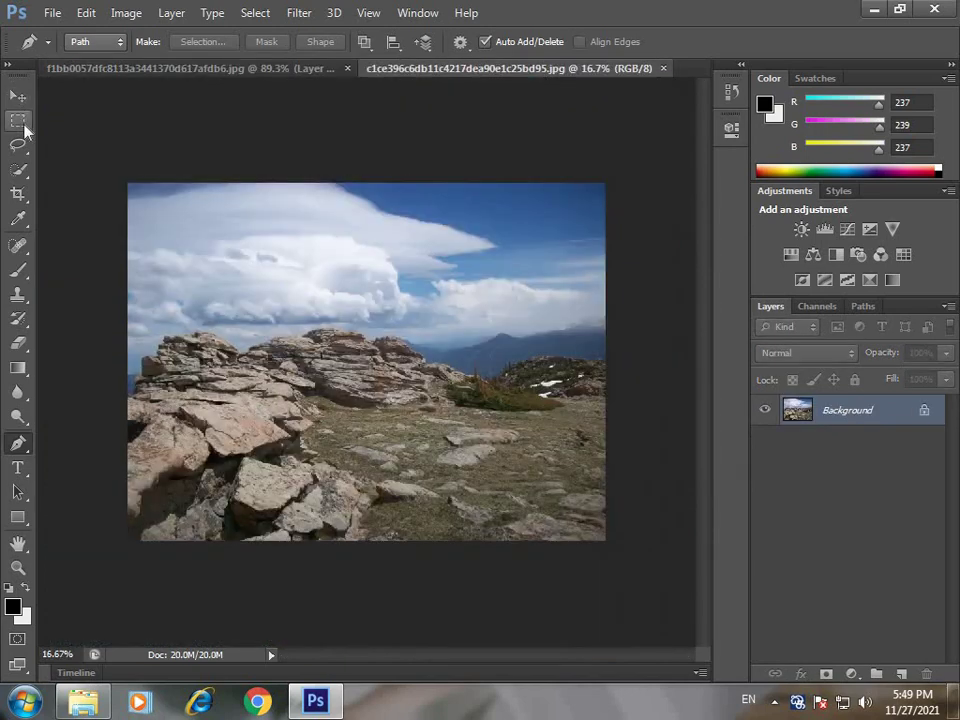
Select the whole mountain photo and drag it into the man's document.
click(18, 120)
drag(119, 144, 692, 452)
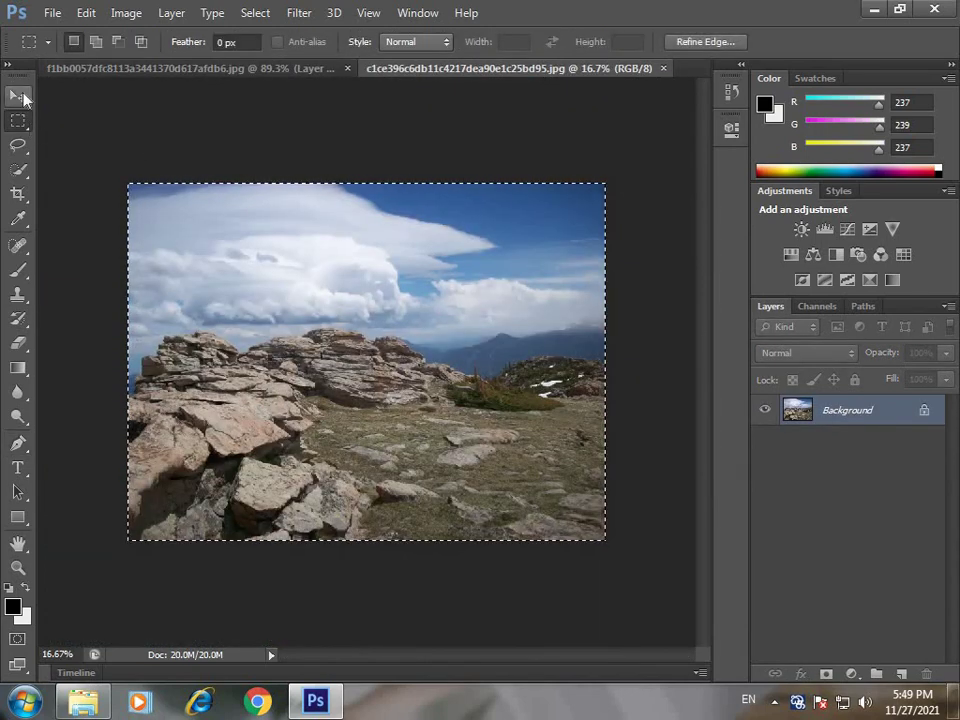
click(18, 95)
mouse_move(372, 410)
mouse_down()
mouse_move(400, 275)
mouse_move(550, 334)
mouse_up()
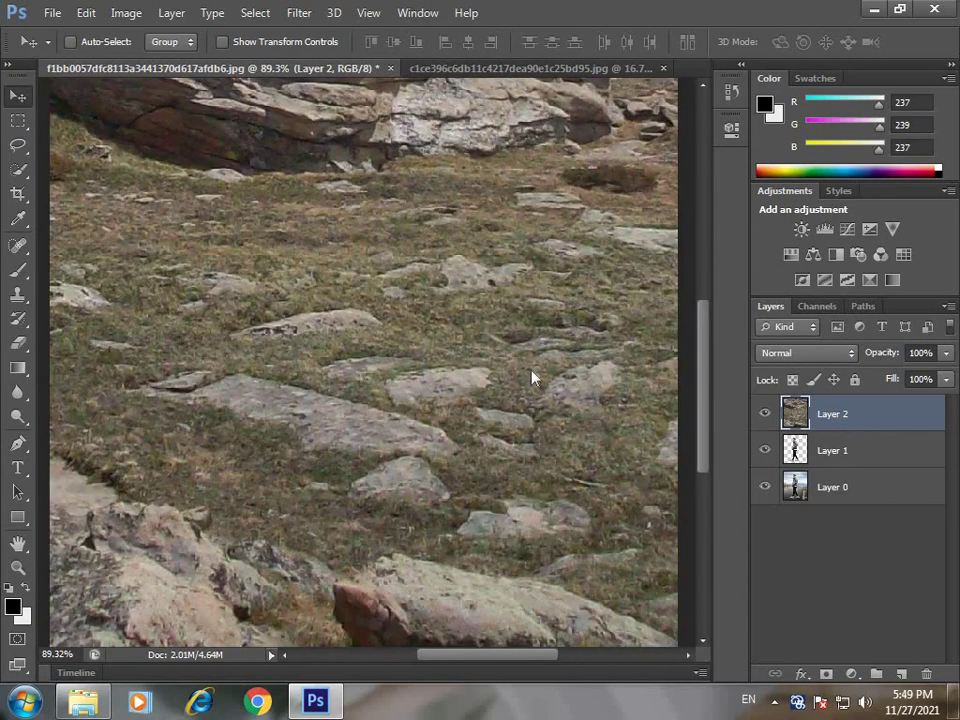
Move the landscape Layer 2 to the bottom, hide the road photo, and select Layer 1.
scroll(139, 336, down, 5)
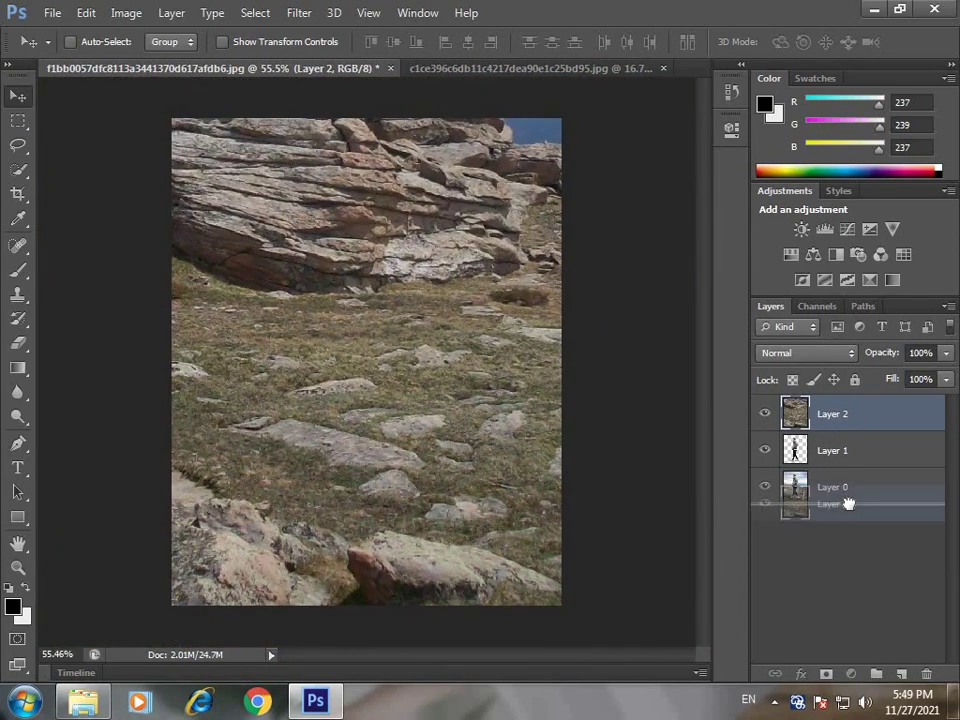
drag(838, 452, 849, 506)
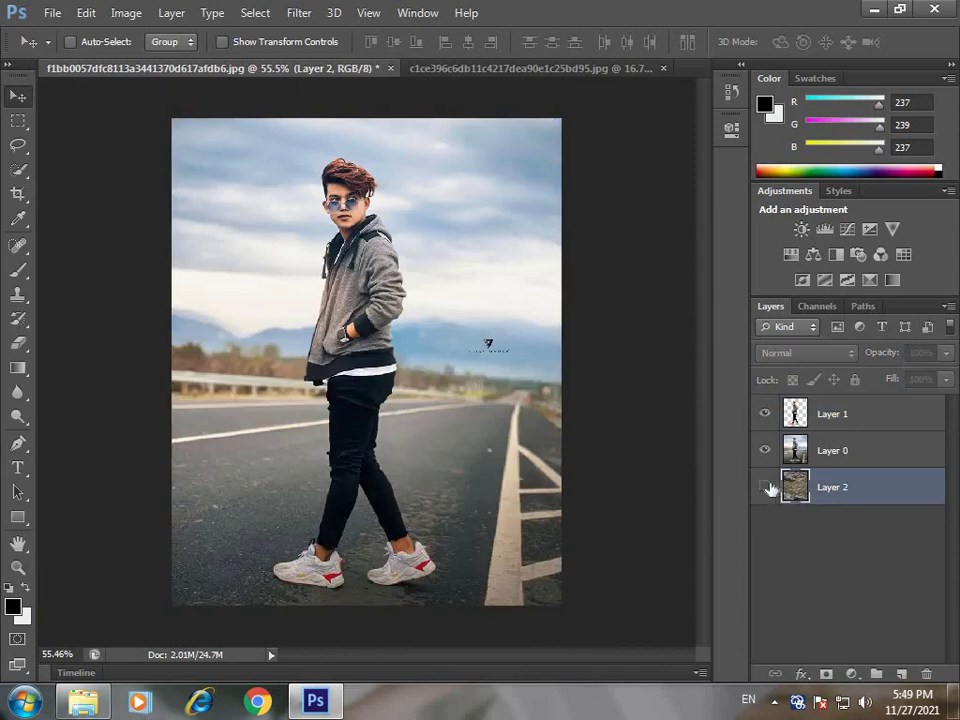
click(766, 487)
click(765, 450)
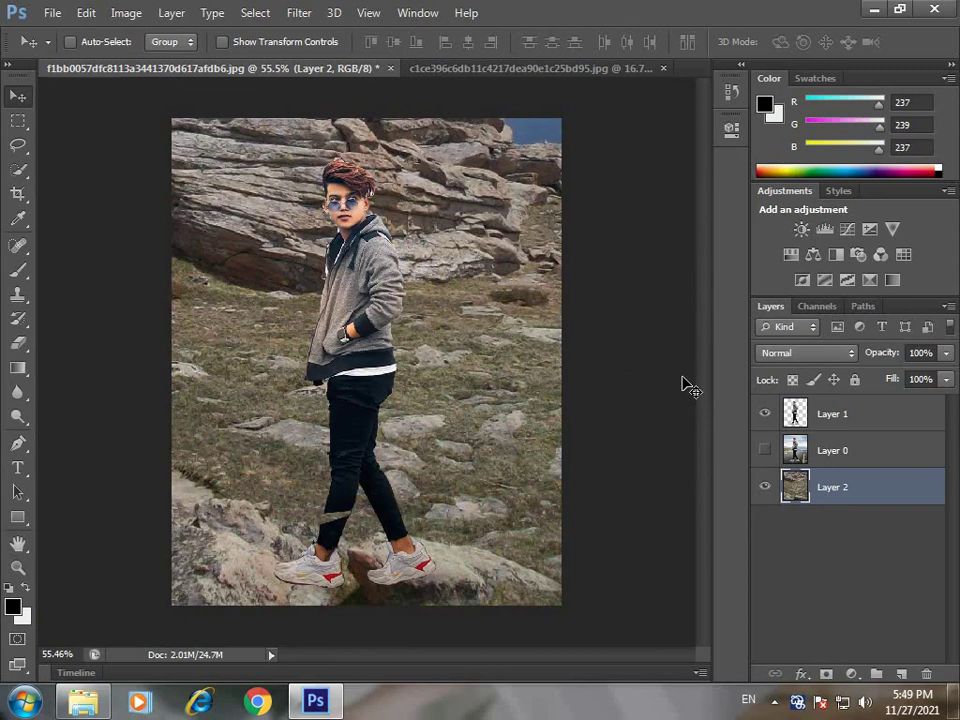
click(800, 413)
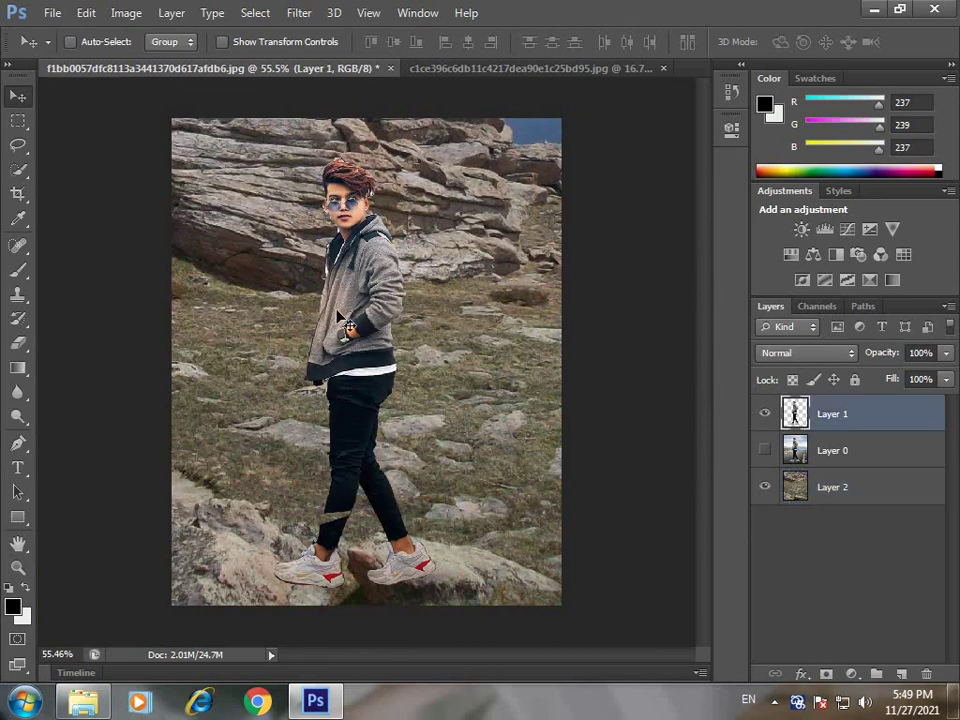
Nudge the man cutout slightly right and up.
drag(340, 316, 363, 322)
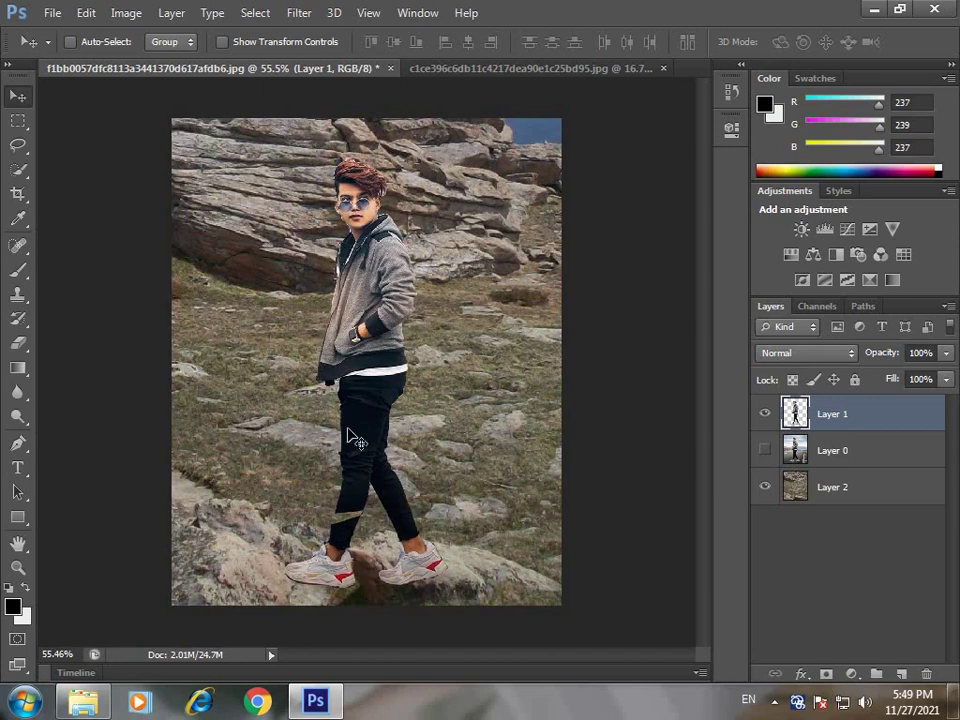
drag(368, 452, 374, 421)
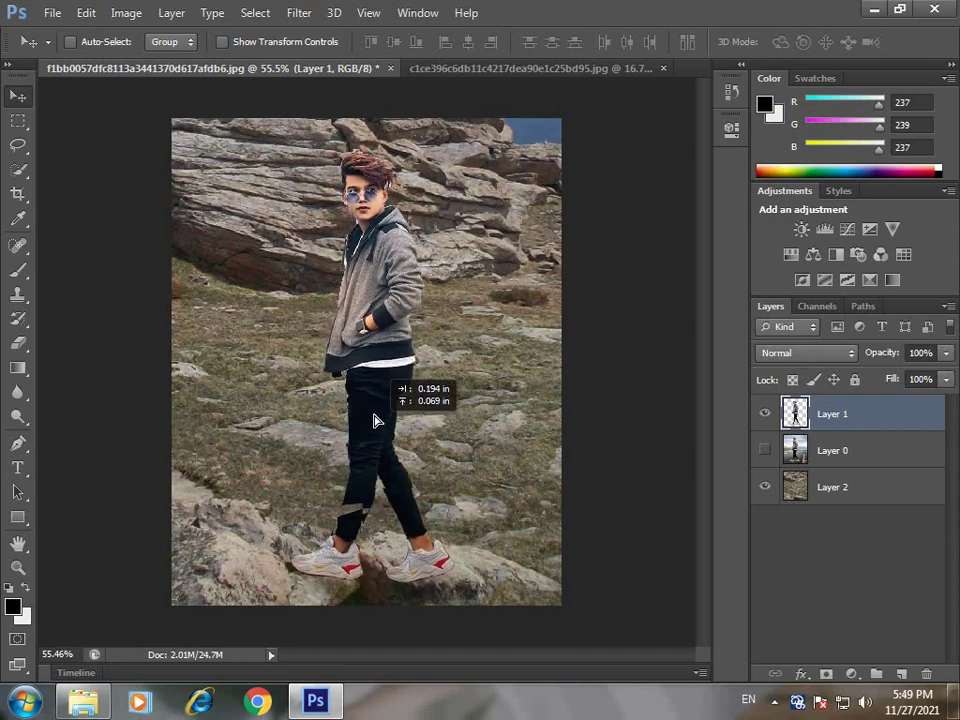
drag(374, 421, 376, 428)
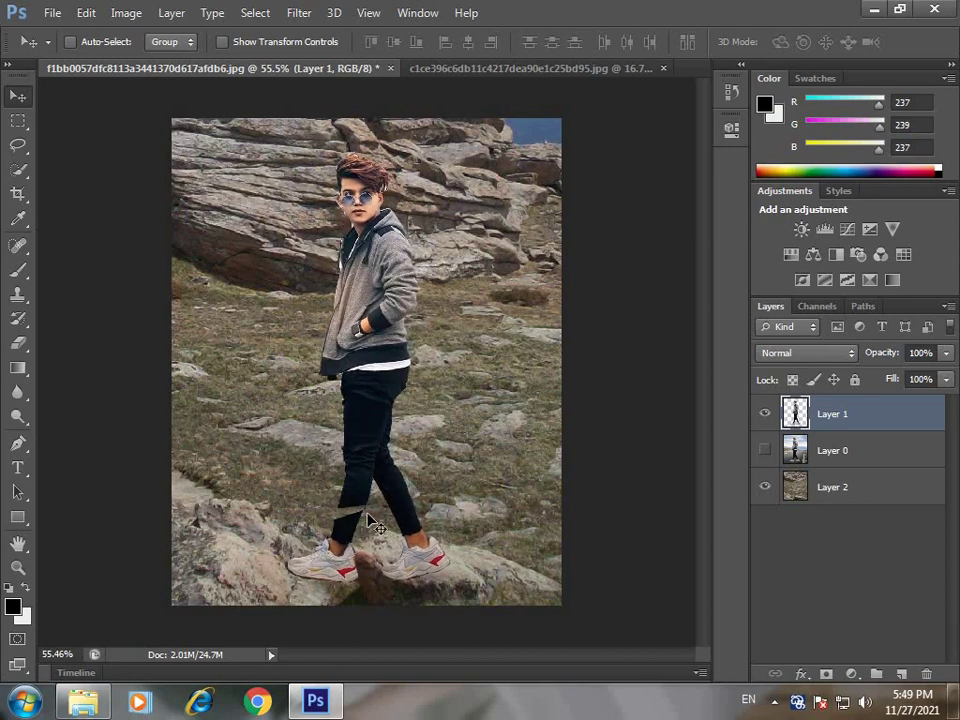
scroll(368, 518, up, 1)
drag(368, 490, 370, 474)
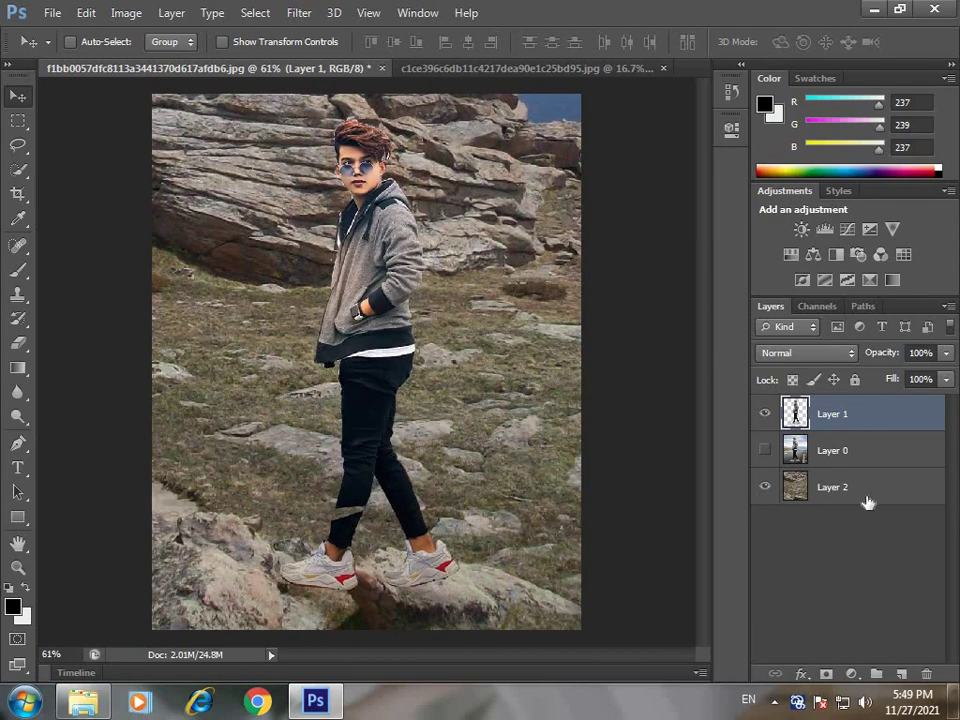
Slide the landscape to show pines and snow at the top, then move the man down-right.
click(832, 487)
drag(482, 436, 284, 428)
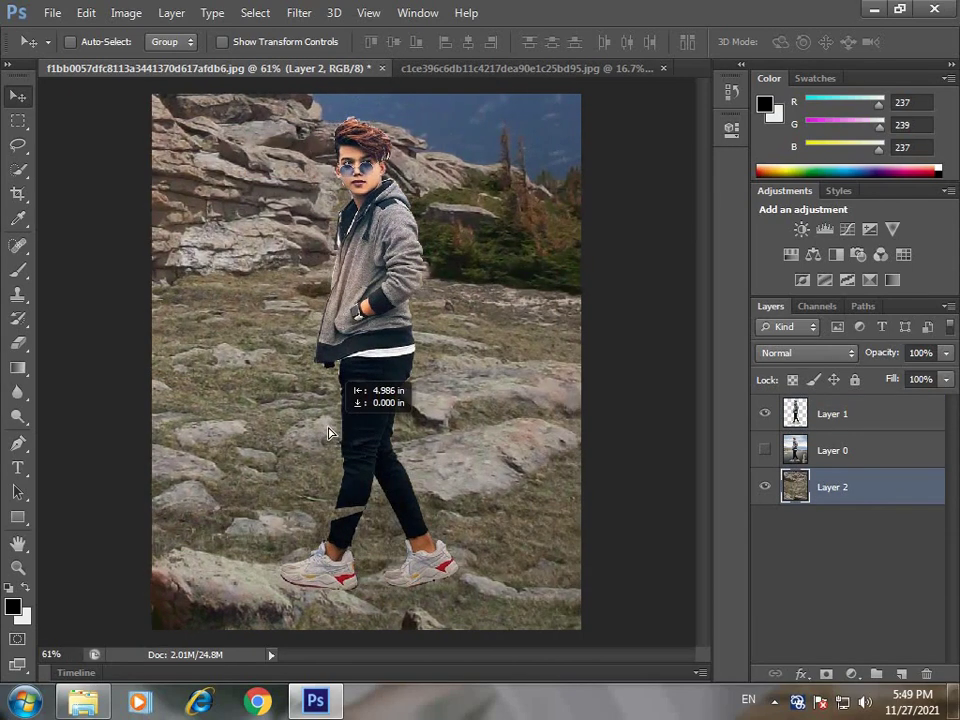
mouse_move(284, 428)
mouse_down()
mouse_move(490, 458)
mouse_move(443, 401)
mouse_up()
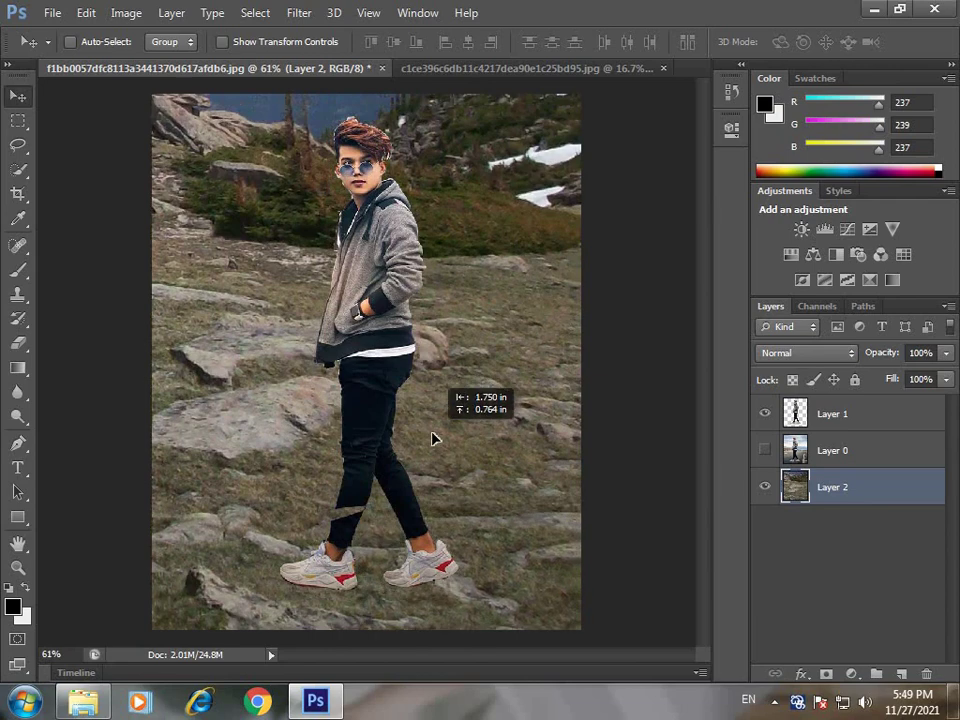
drag(443, 401, 433, 437)
click(853, 428)
mouse_move(402, 339)
mouse_down()
mouse_move(449, 378)
mouse_move(447, 365)
mouse_up()
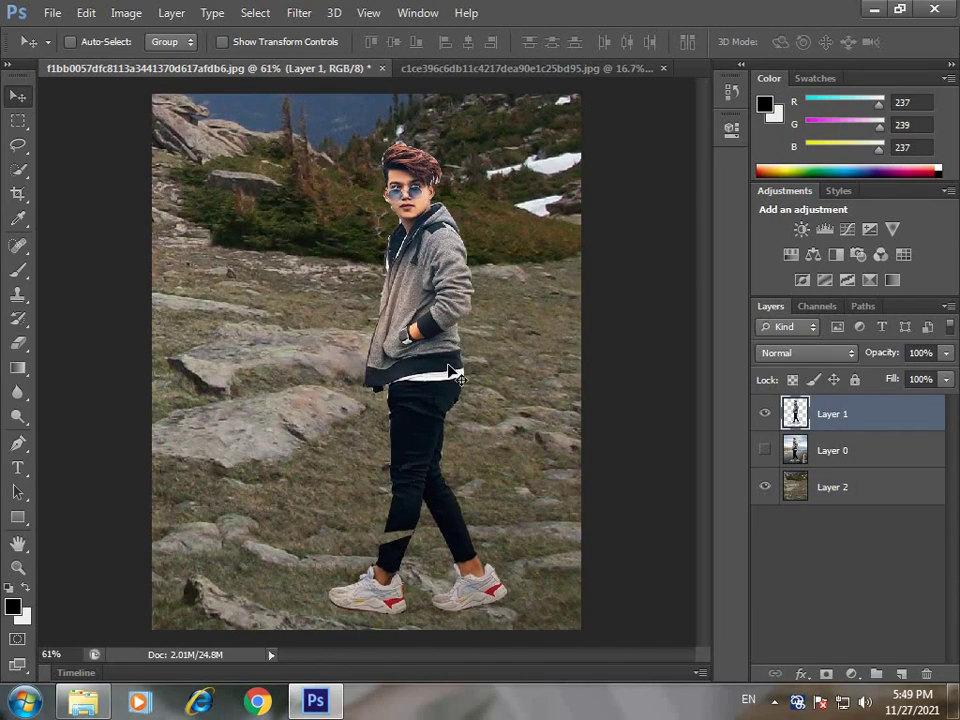
In Layer 1's Blending Options, try then remove a stroke, and enable Drop Shadow.
right_click(838, 414)
click(510, 105)
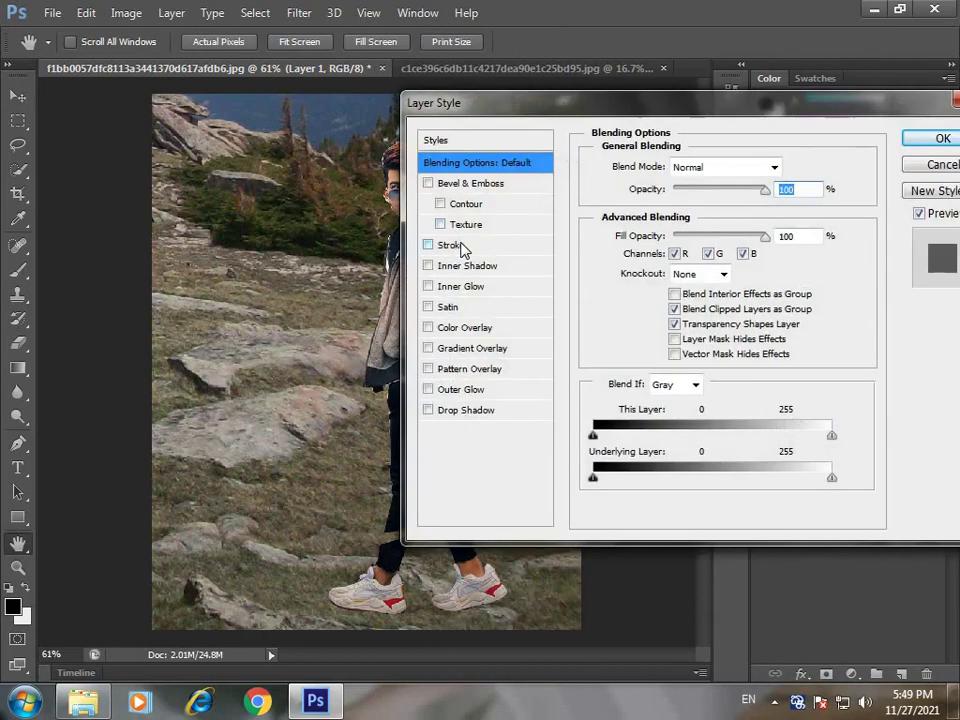
click(455, 246)
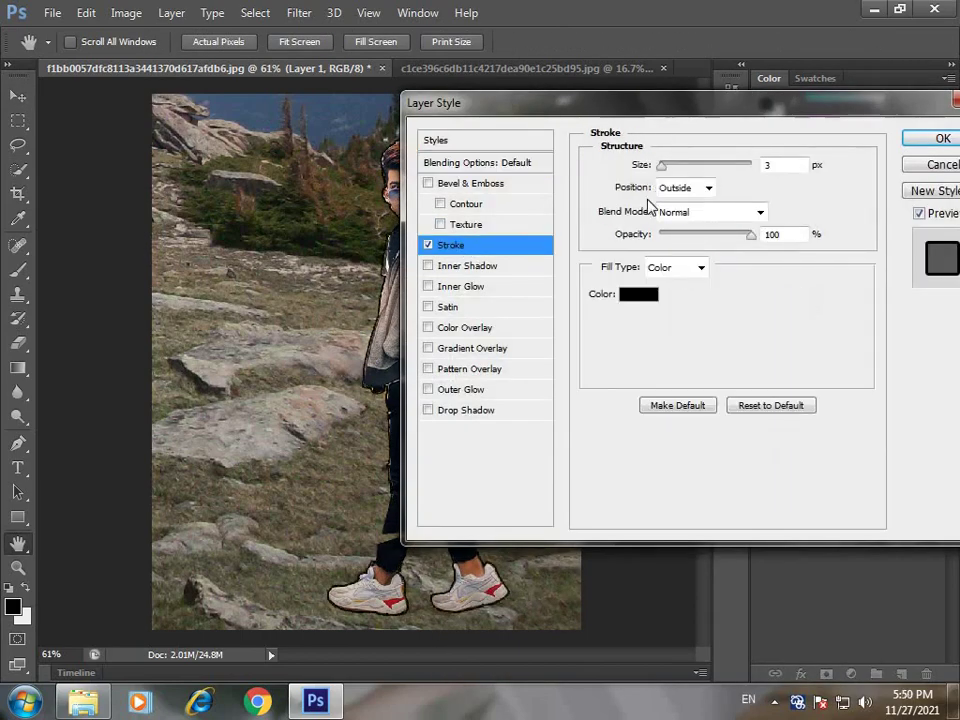
click(428, 245)
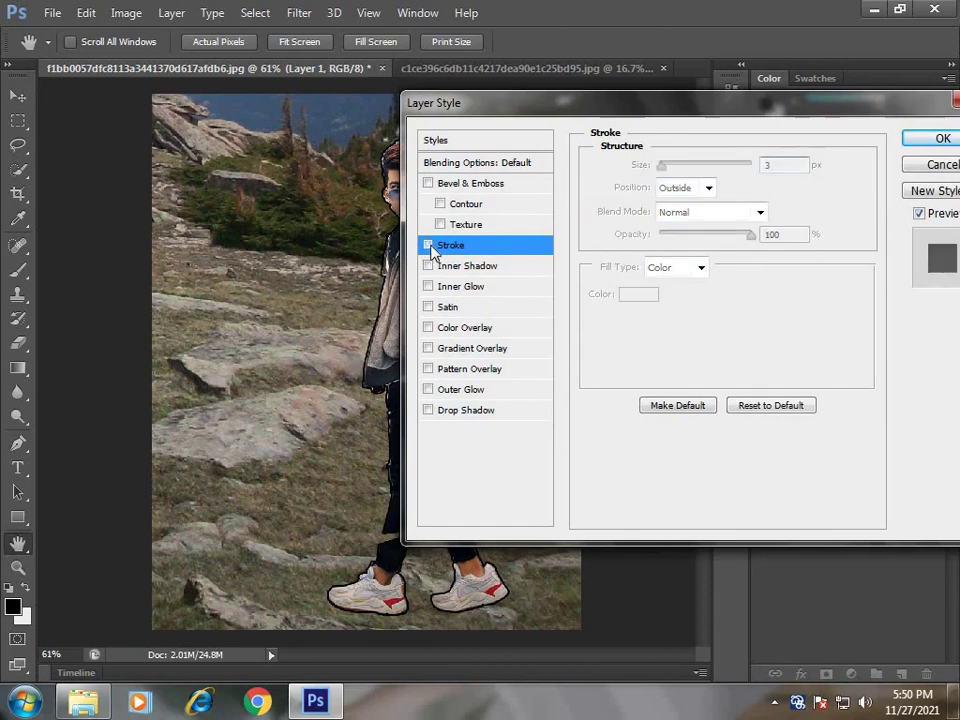
click(500, 412)
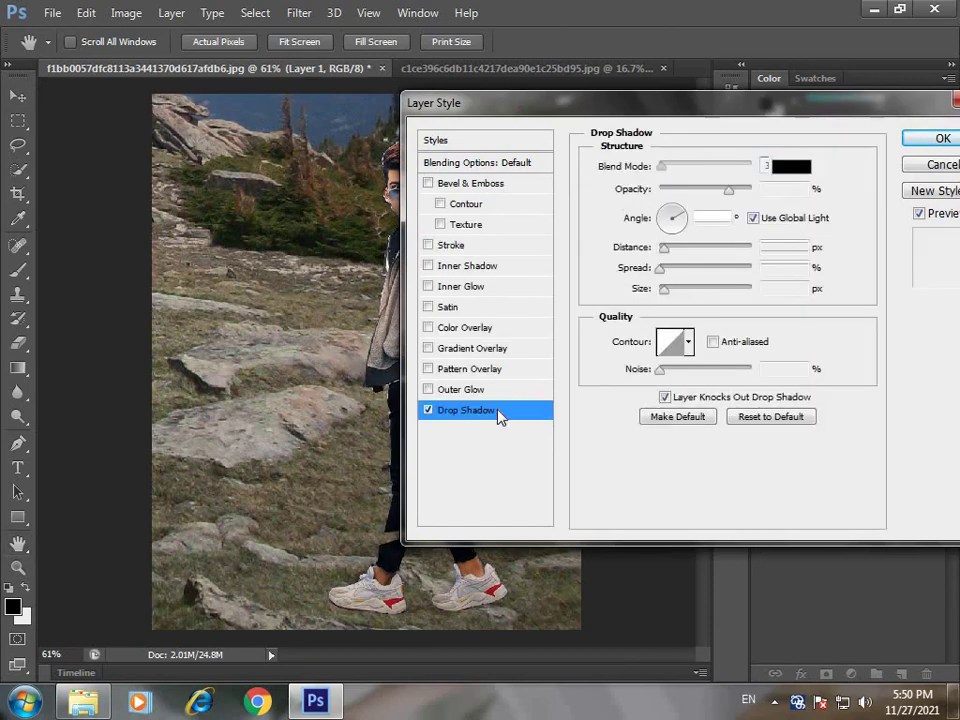
Set the drop shadow to distance 0 and angle 148°, apply it, and nudge the man left.
click(676, 248)
mouse_move(670, 252)
mouse_down()
mouse_move(657, 250)
mouse_move(706, 278)
mouse_up()
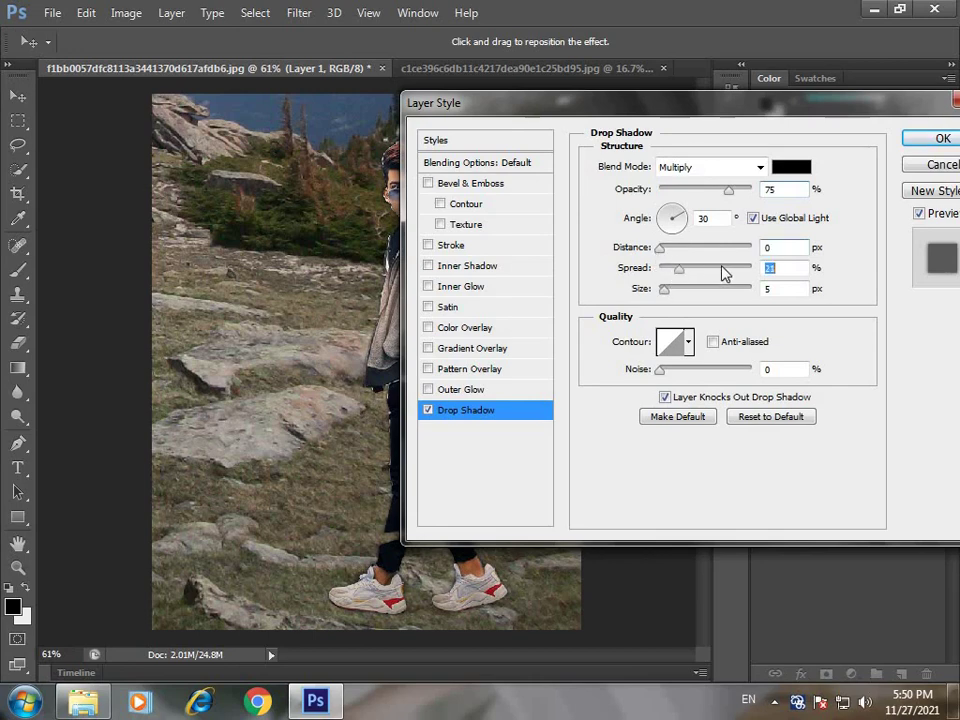
click(674, 224)
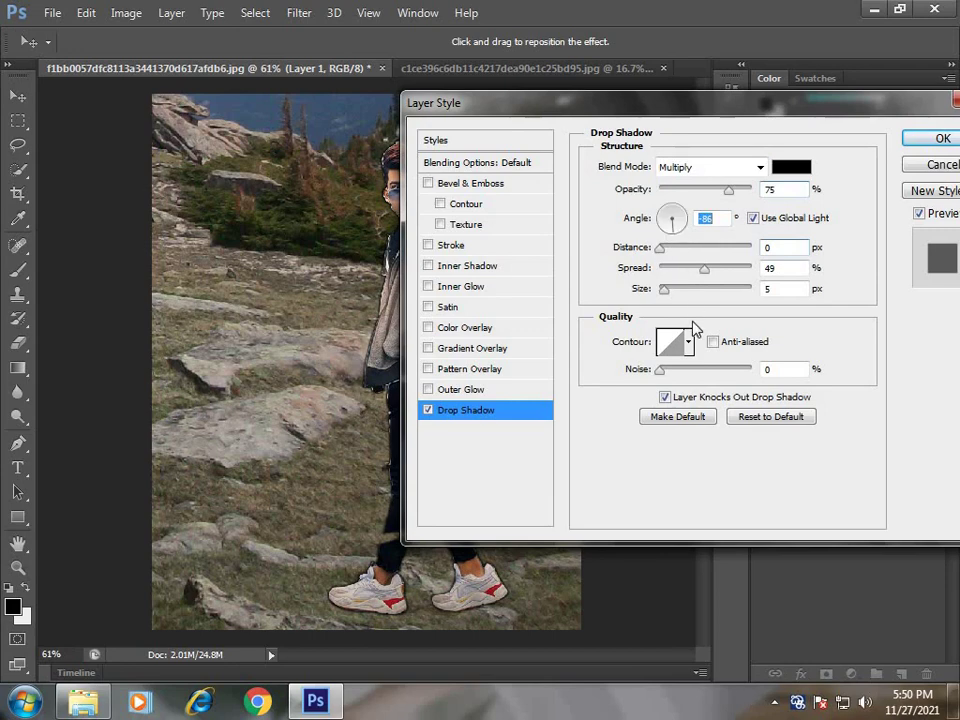
mouse_move(664, 290)
mouse_down()
mouse_move(688, 292)
mouse_move(670, 296)
mouse_up()
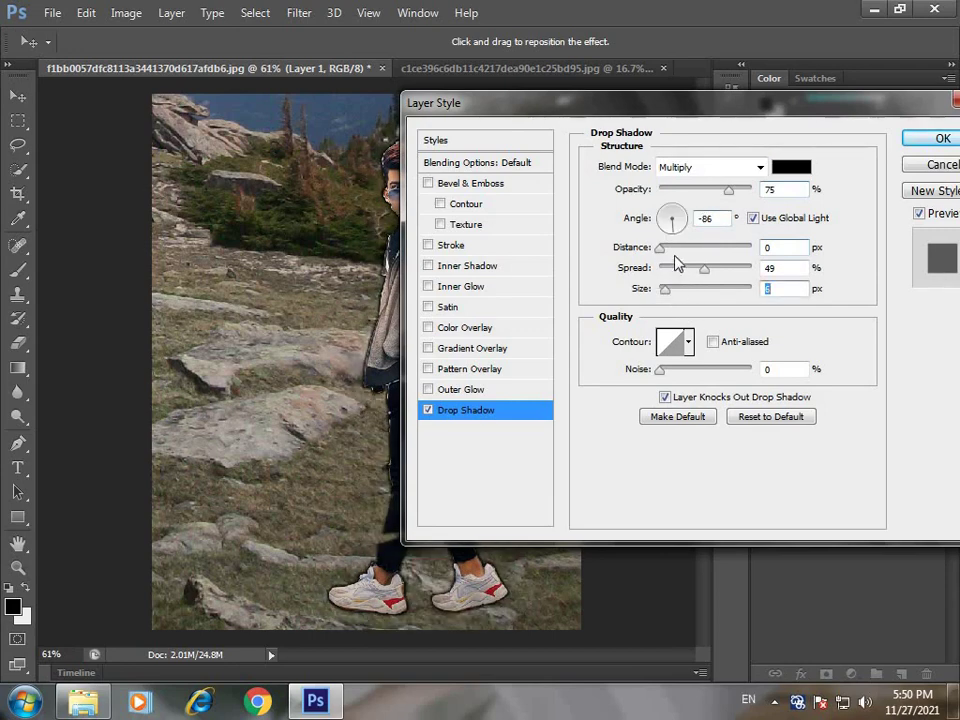
click(669, 216)
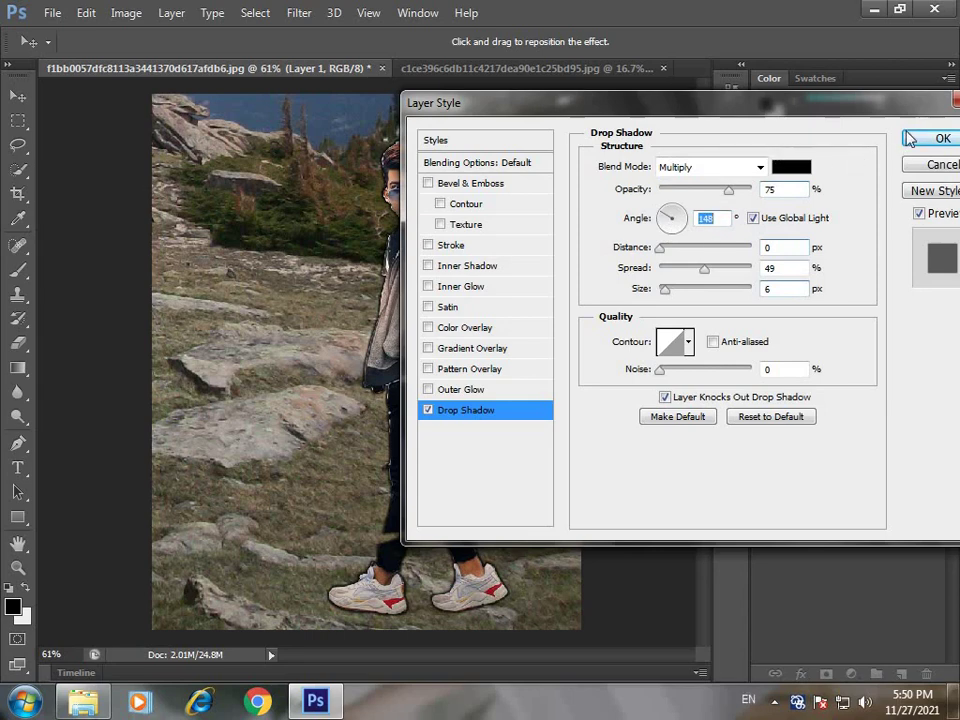
click(926, 137)
scroll(370, 340, down, 1)
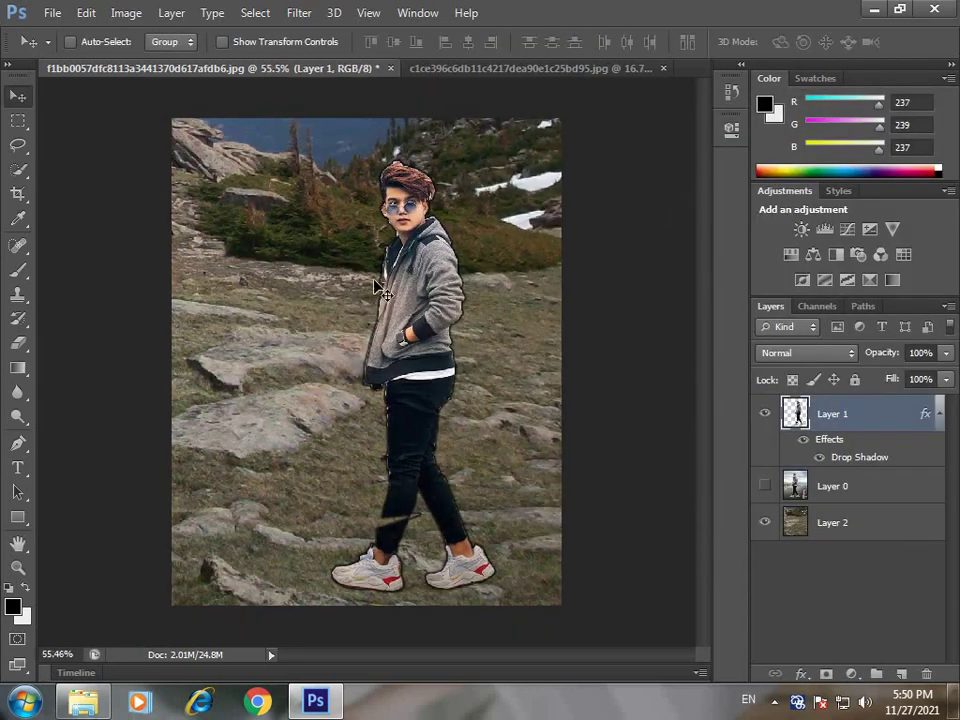
key(Left)
key(Left)
key(Left)
key(Left)
key(Left)
key(Left)
key(Left)
key(Left)
key(Left)
key(Left)
key(Left)
key(Left)
key(Left)
key(Left)
key(Left)
key(Left)
key(Left)
key(Left)
key(Left)
Reopen Blending Options and add an Inner Glow in pink f20596.
right_click(848, 413)
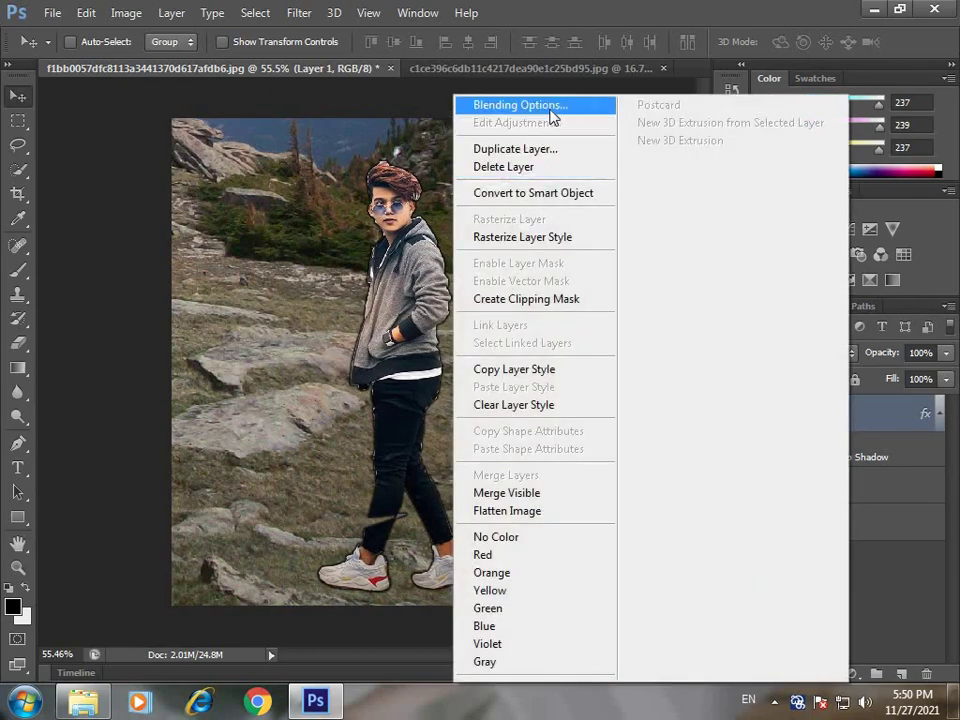
click(550, 112)
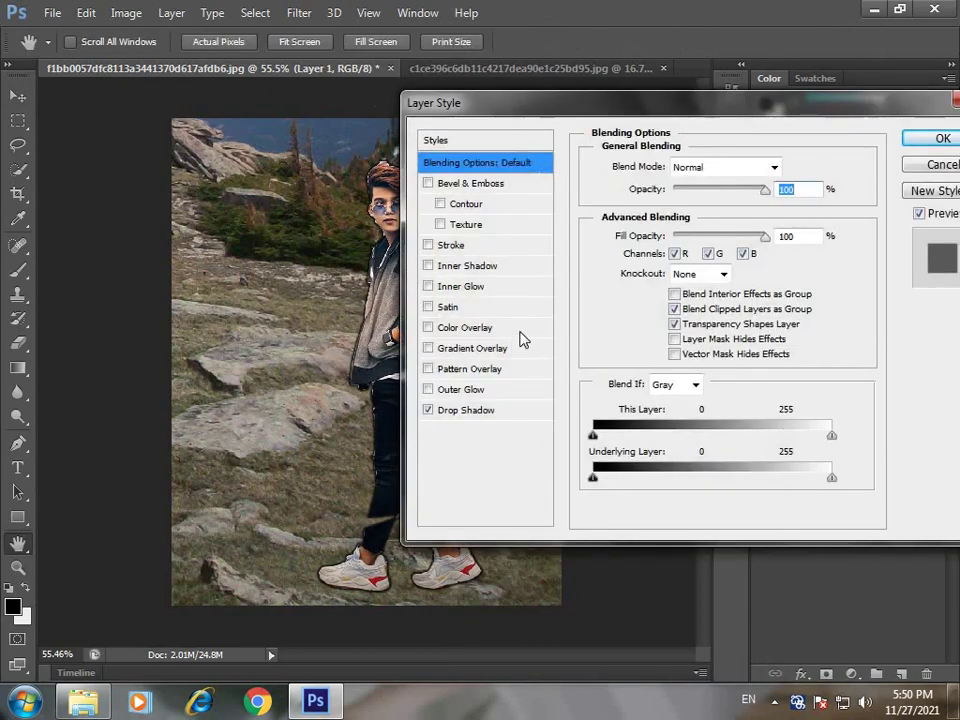
click(447, 288)
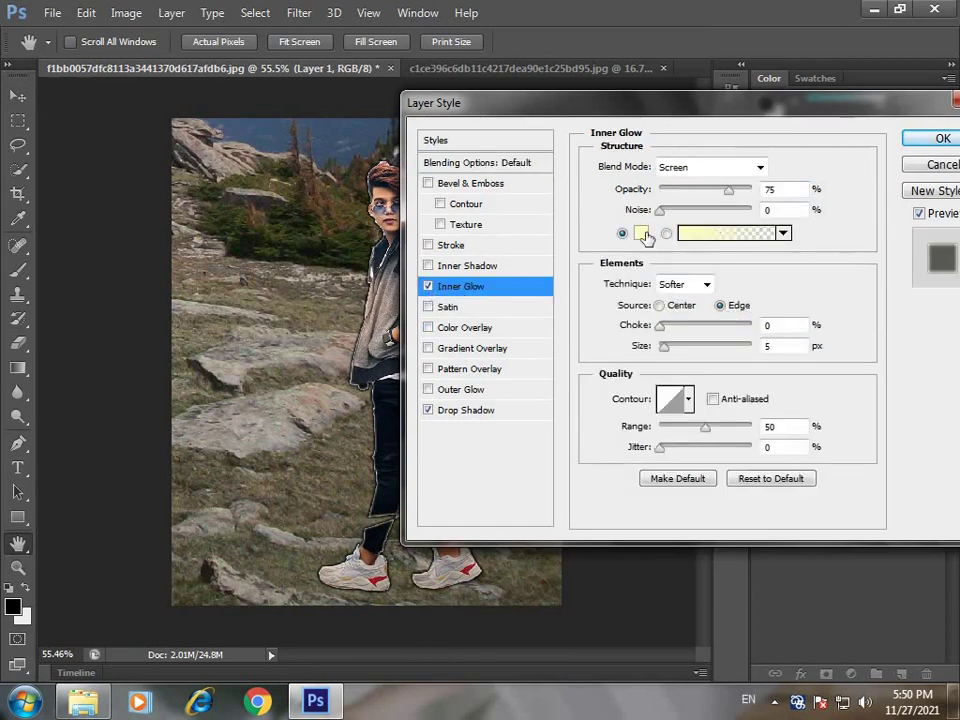
click(643, 235)
drag(626, 186, 595, 175)
click(590, 168)
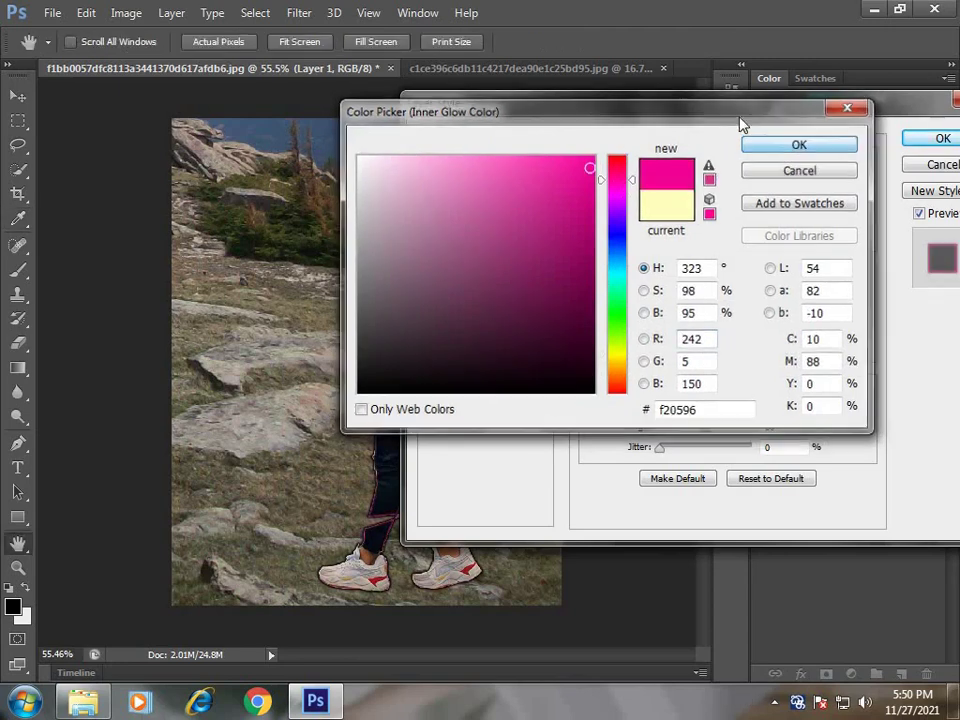
click(799, 145)
Raise the inner glow noise to 53, then switch Inner Glow off.
drag(760, 104, 824, 104)
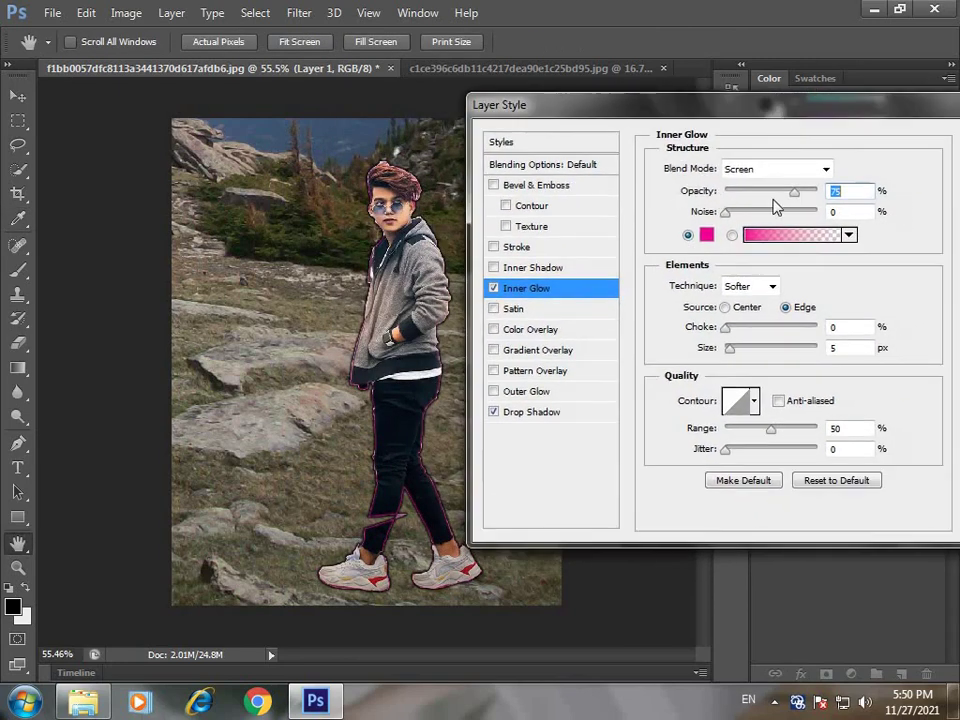
drag(727, 212, 773, 212)
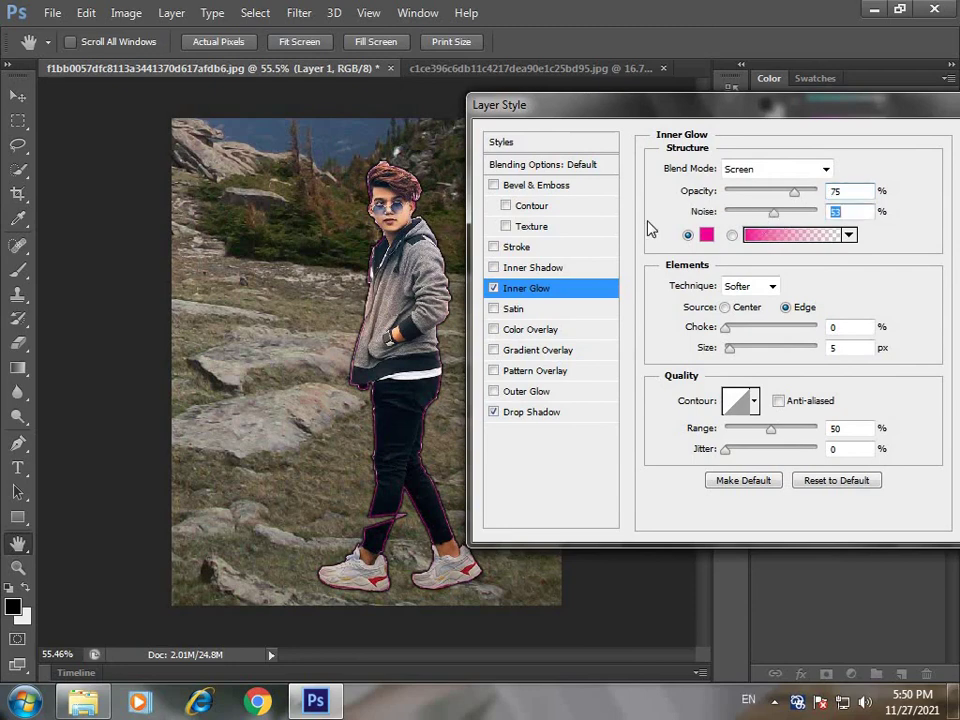
click(494, 288)
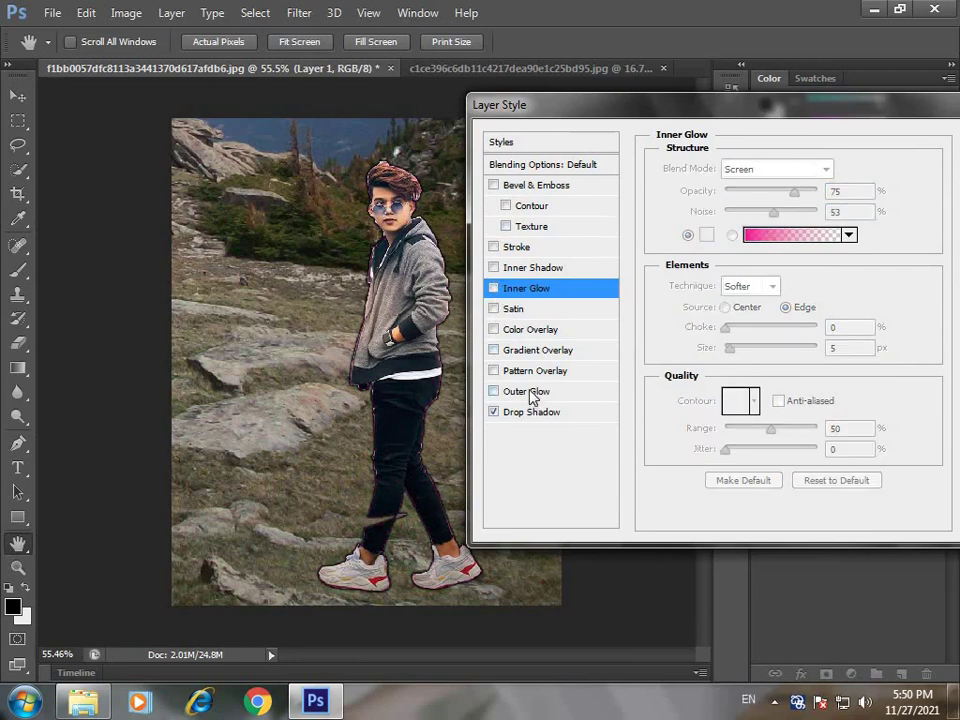
Enable Outer Glow on the man and set its colour to saturated magenta.
click(500, 391)
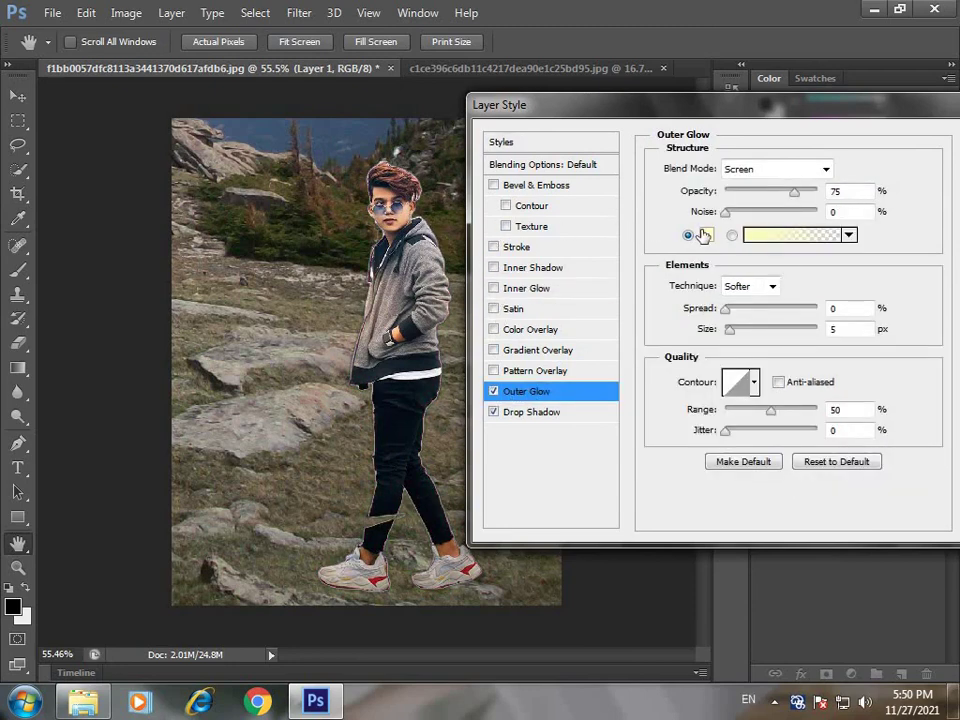
click(790, 235)
click(617, 194)
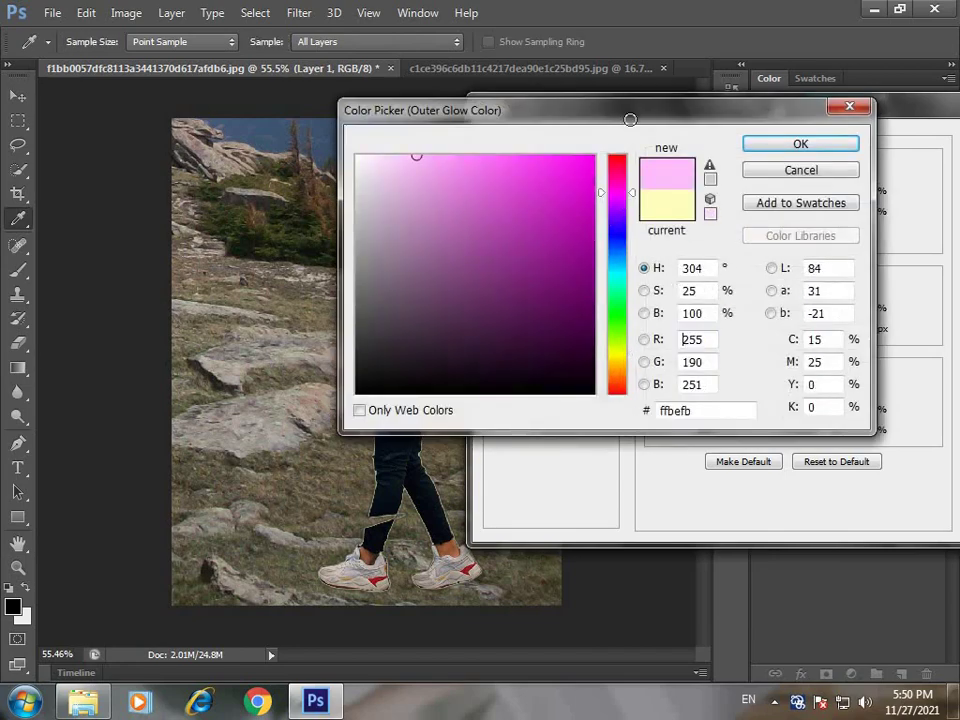
click(586, 165)
click(800, 144)
Set the outer glow to Noise 98, Spread 0 and Size 7 px, then apply both effects.
mouse_move(728, 213)
mouse_down()
mouse_move(815, 214)
mouse_move(724, 197)
mouse_move(777, 190)
mouse_up()
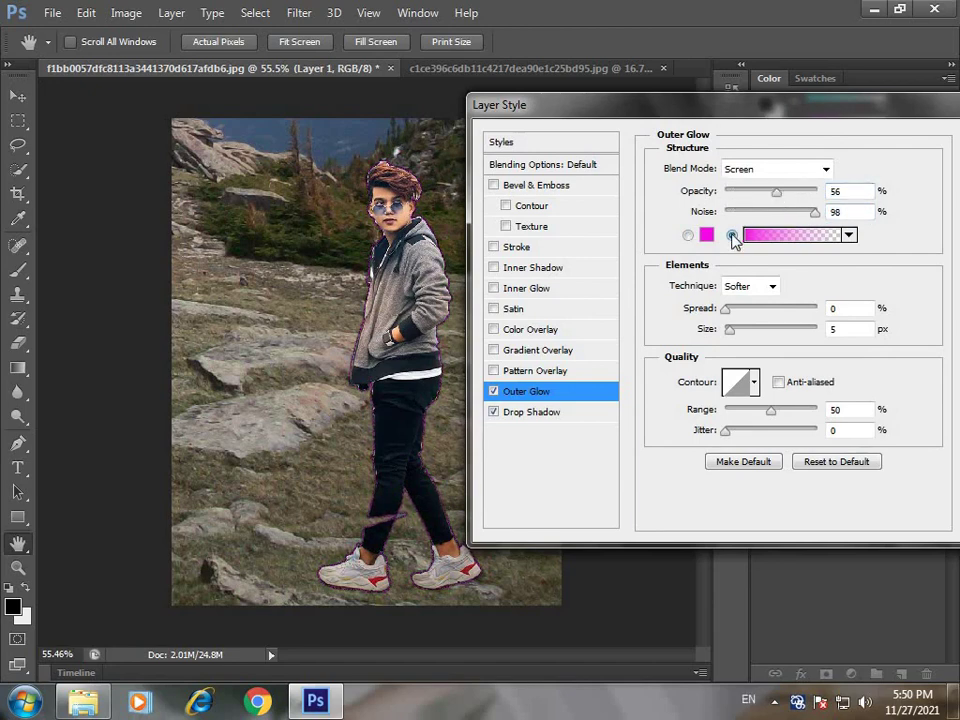
mouse_move(727, 309)
mouse_down()
mouse_move(761, 309)
mouse_move(731, 331)
mouse_up()
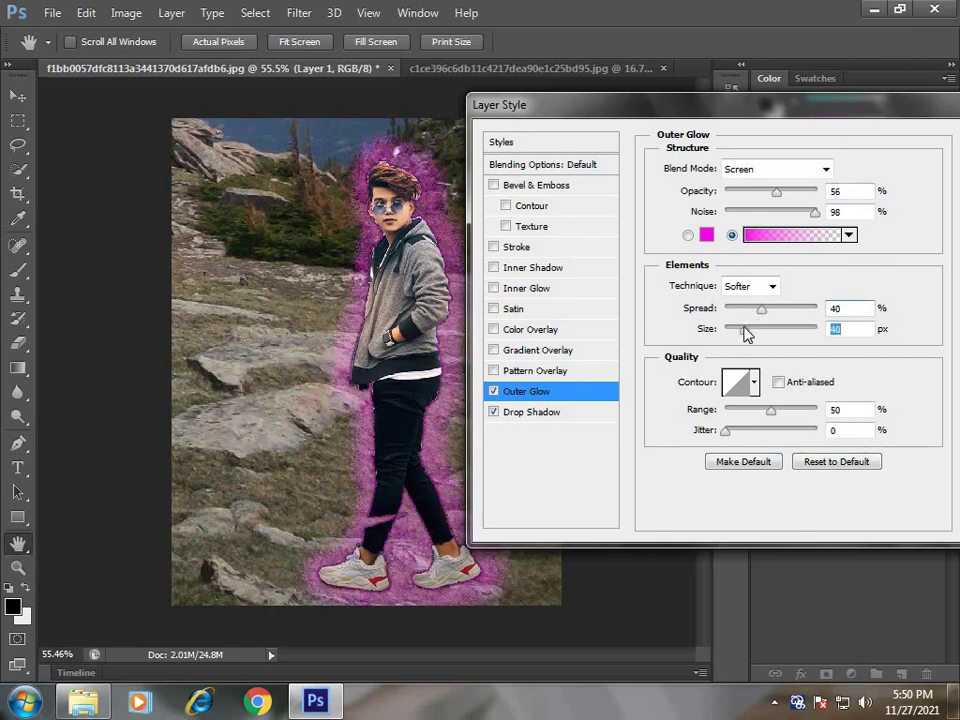
mouse_move(759, 309)
mouse_down()
mouse_move(698, 309)
mouse_move(731, 336)
mouse_up()
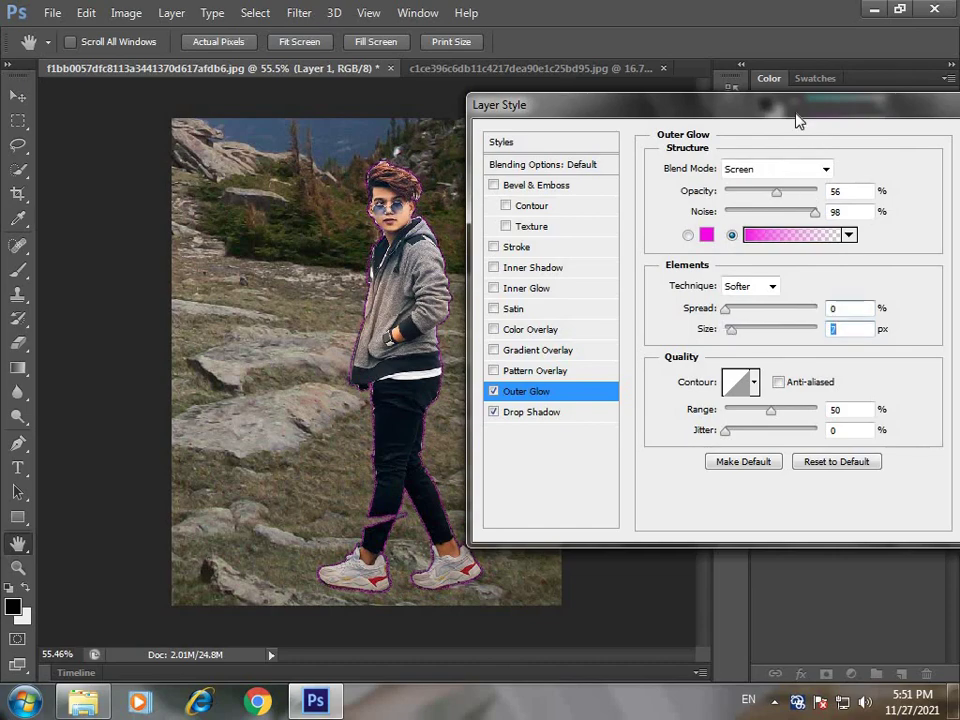
drag(840, 106, 624, 157)
click(795, 194)
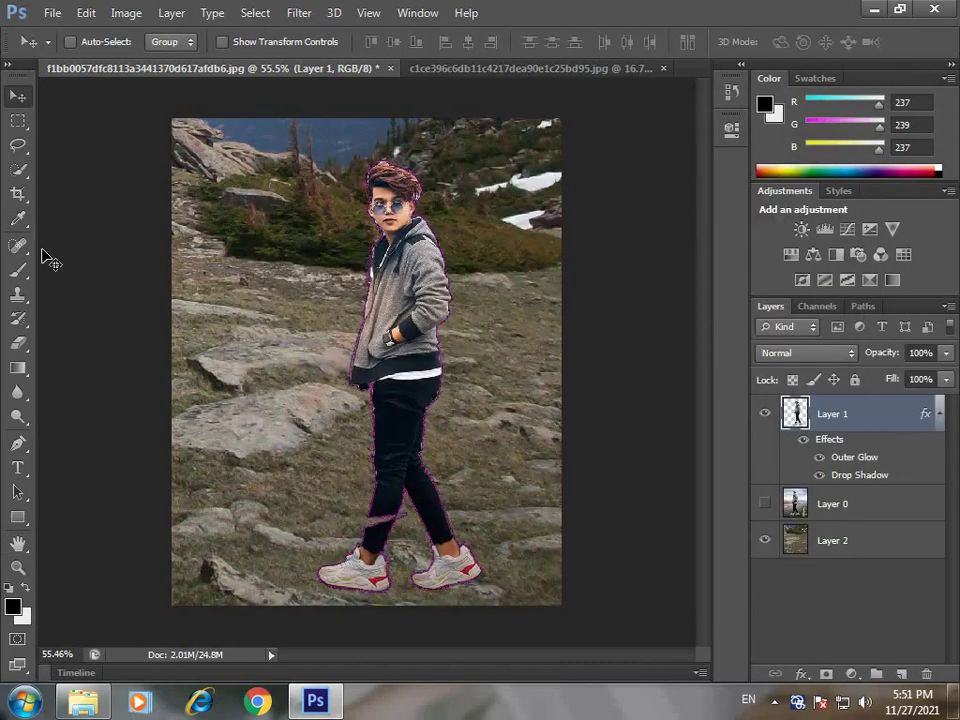
click(663, 68)
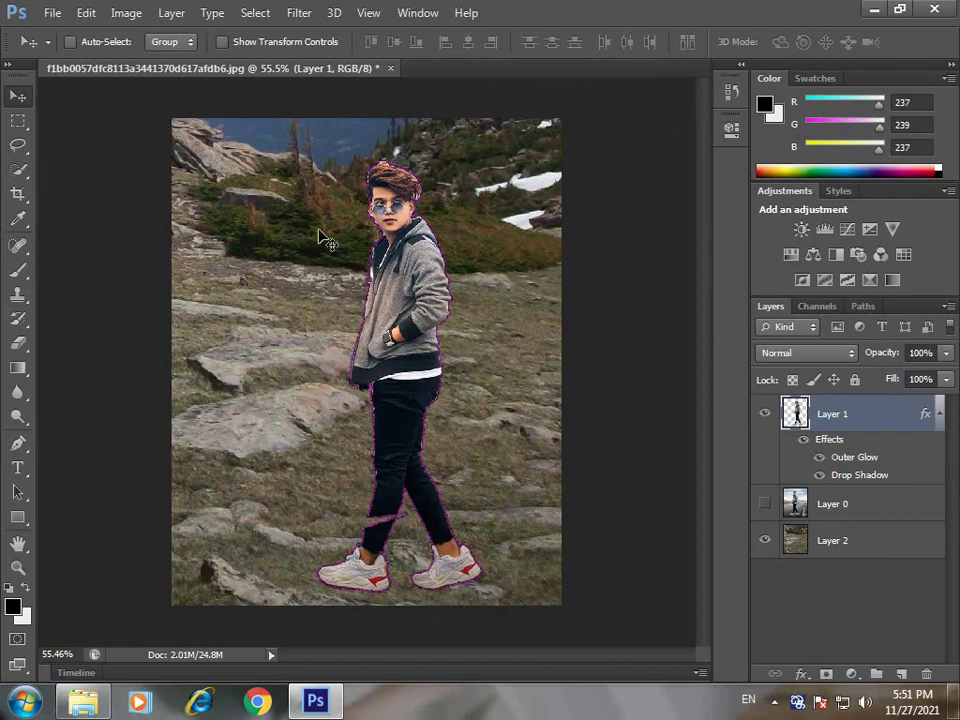
click(52, 12)
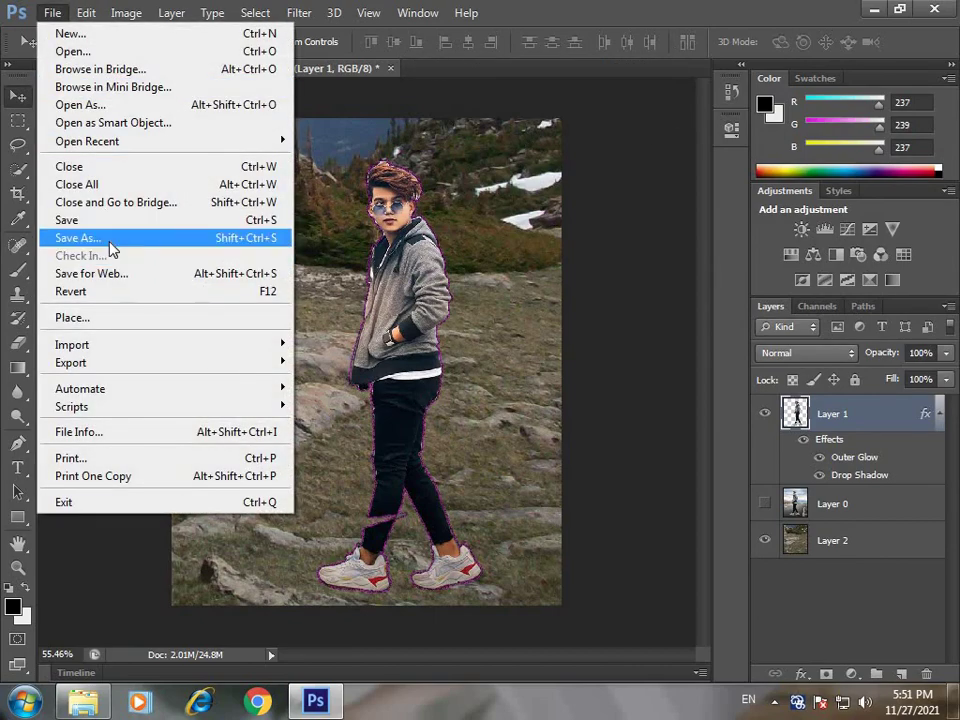
click(112, 248)
click(510, 391)
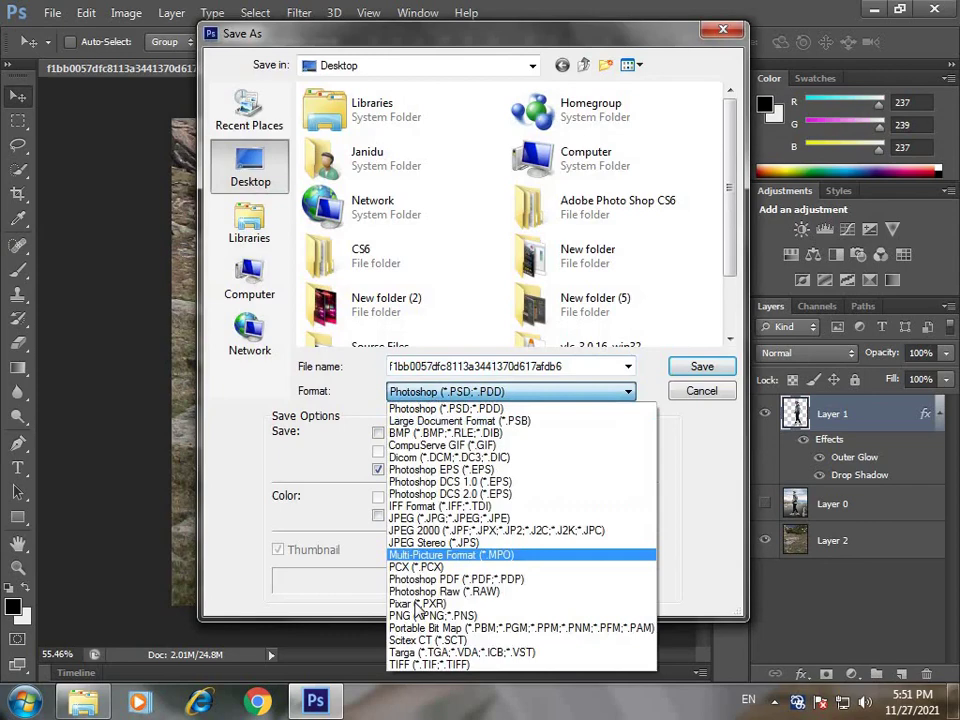
click(420, 615)
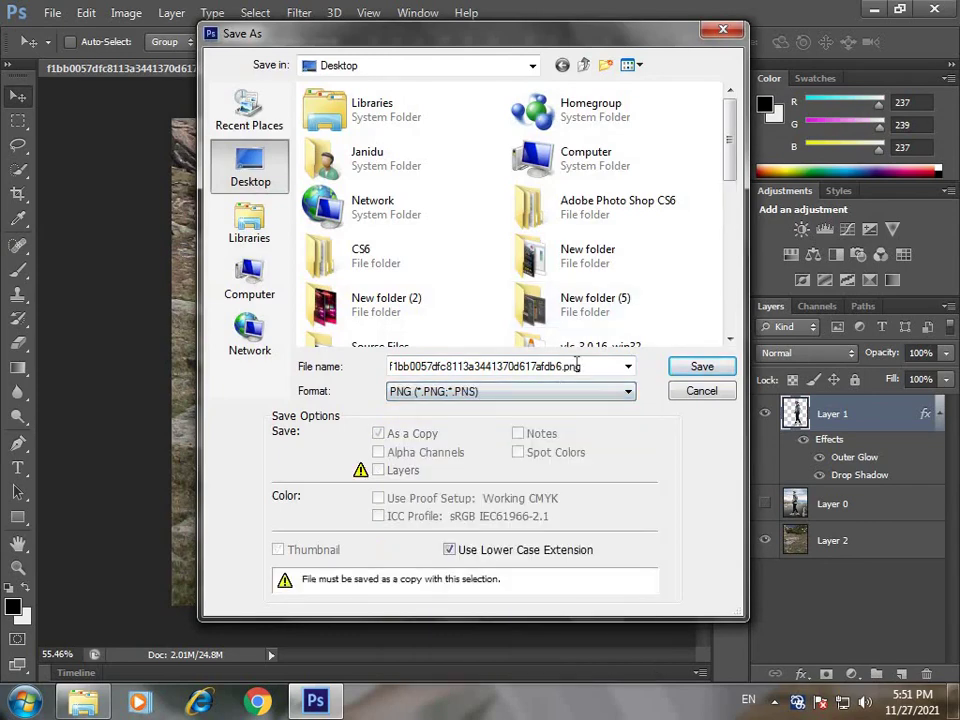
text(TRFHGJJ)
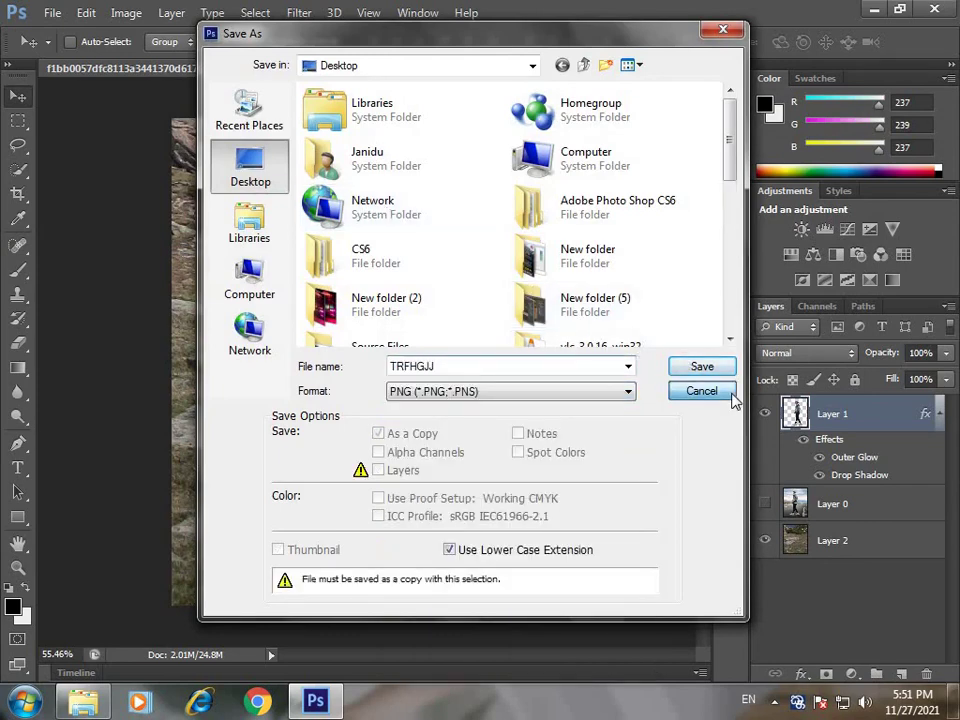
click(725, 391)
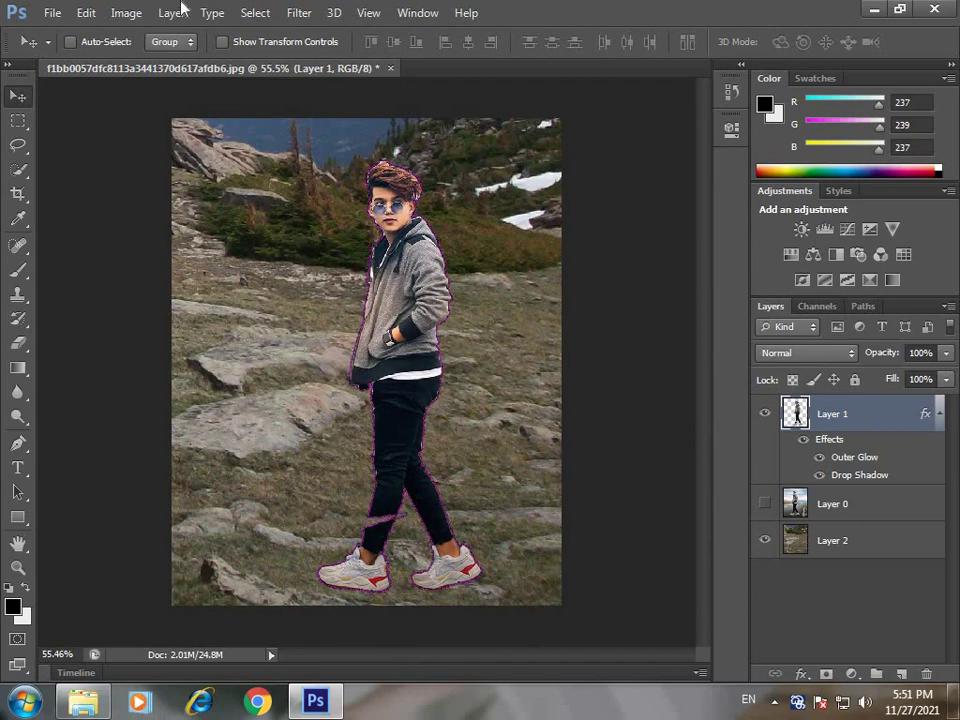
Apply Brightness/Contrast to the cutout with Brightness -17 and Contrast 19.
click(126, 13)
click(366, 64)
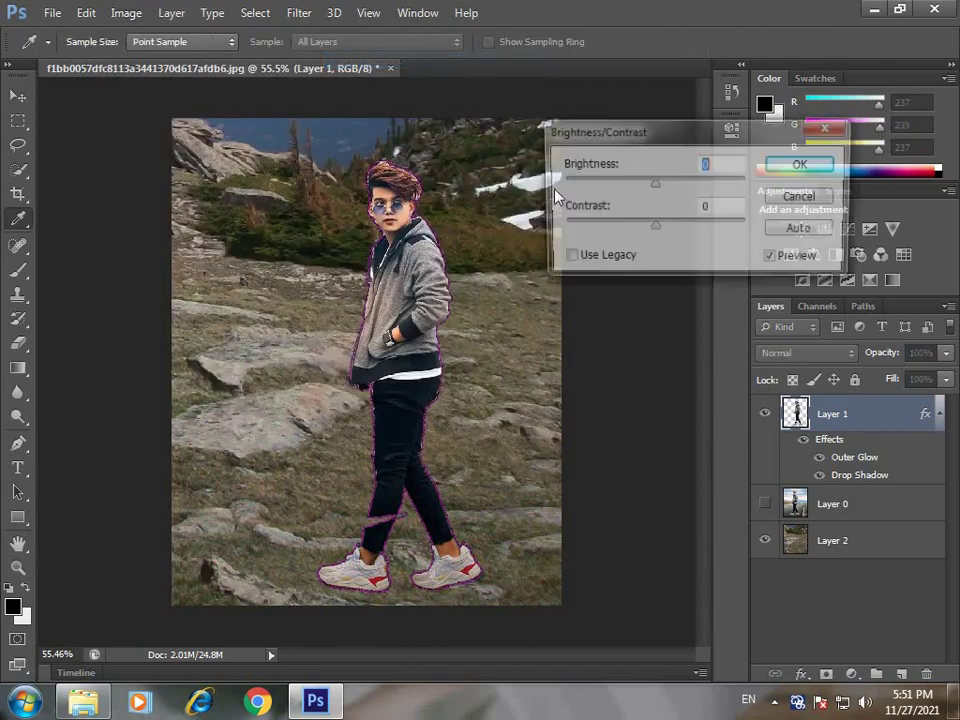
mouse_move(655, 228)
mouse_down()
mouse_move(746, 229)
mouse_move(673, 253)
mouse_up()
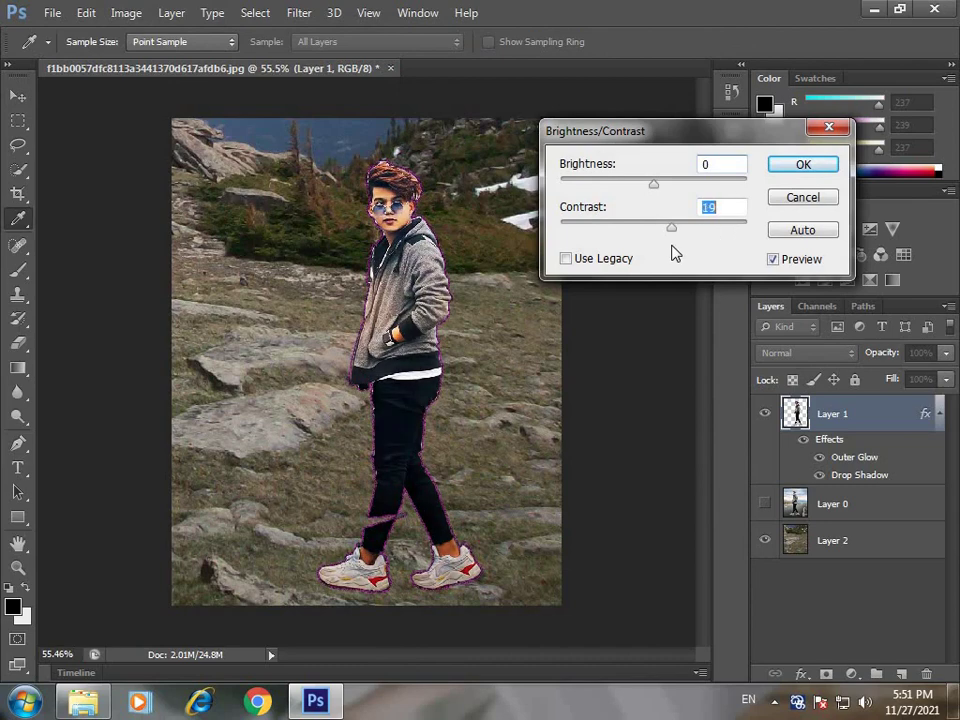
drag(645, 188, 643, 187)
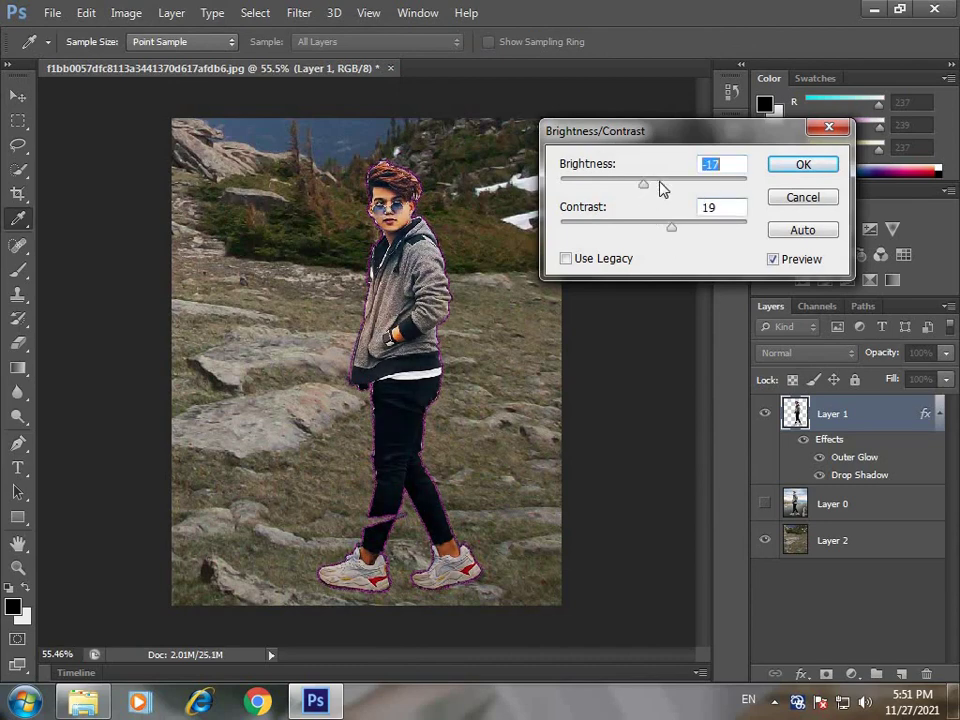
click(798, 164)
key(v)
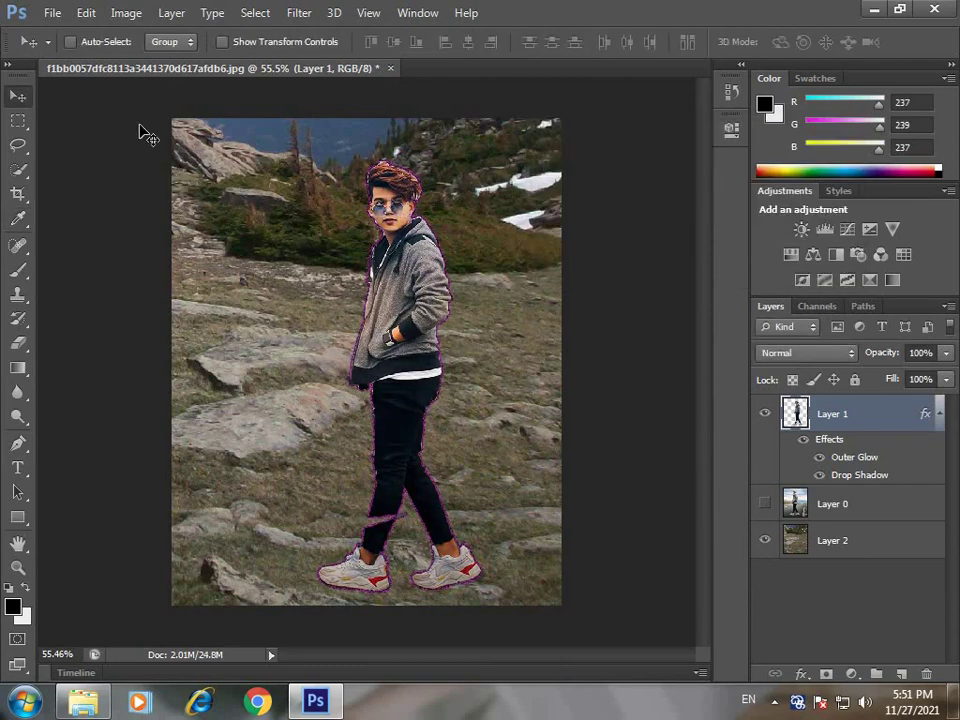
Toggle the cutout's layer effects, apply Levels 14 / 1.08 / 252, then select Layer 2.
click(806, 440)
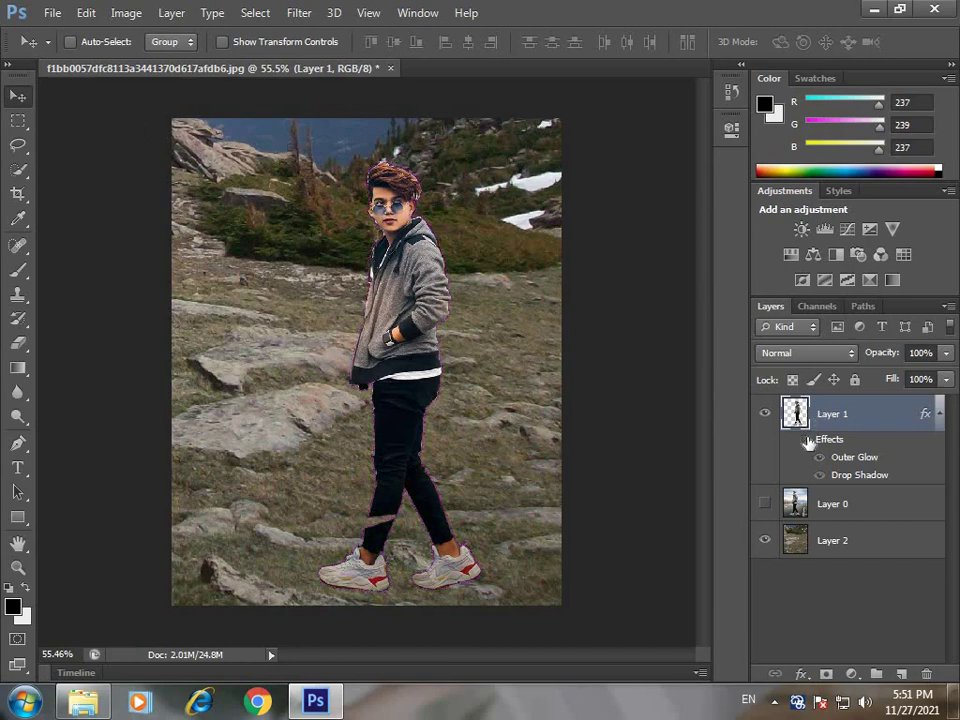
click(806, 440)
click(126, 12)
click(375, 82)
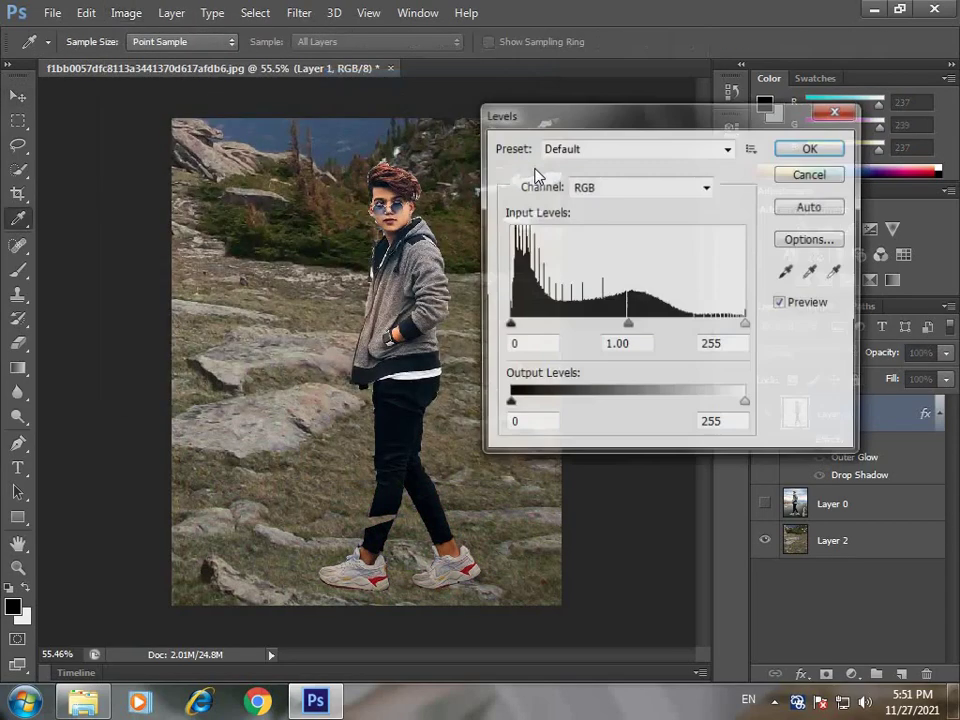
drag(508, 326, 521, 326)
drag(634, 326, 627, 326)
drag(745, 326, 747, 326)
key(Return)
click(874, 540)
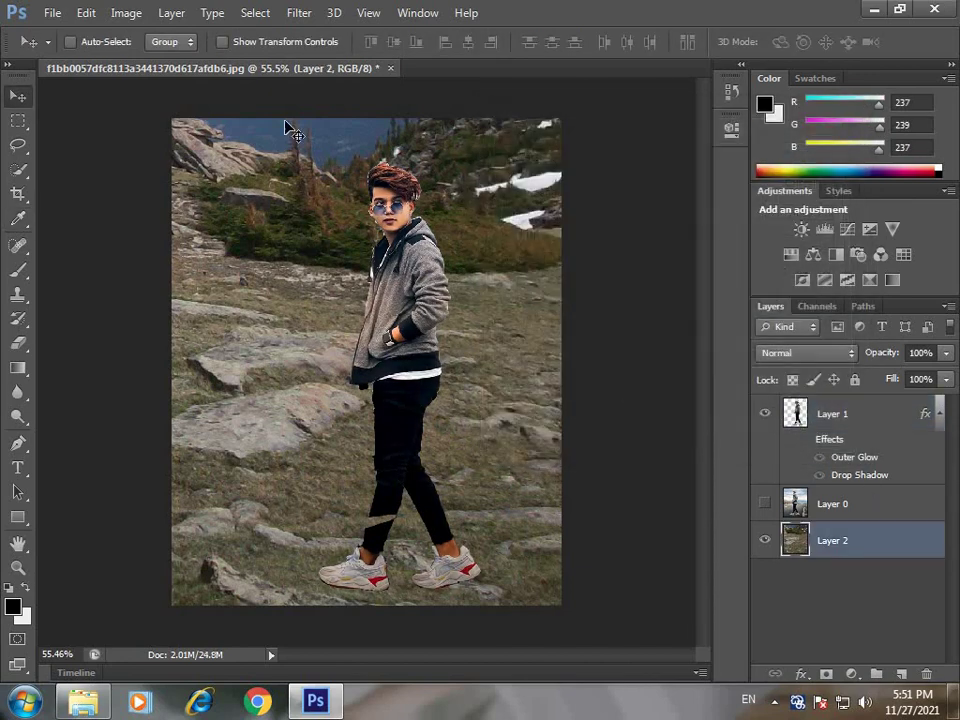
Try lowering the background's Exposure, then cancel the change.
click(160, 12)
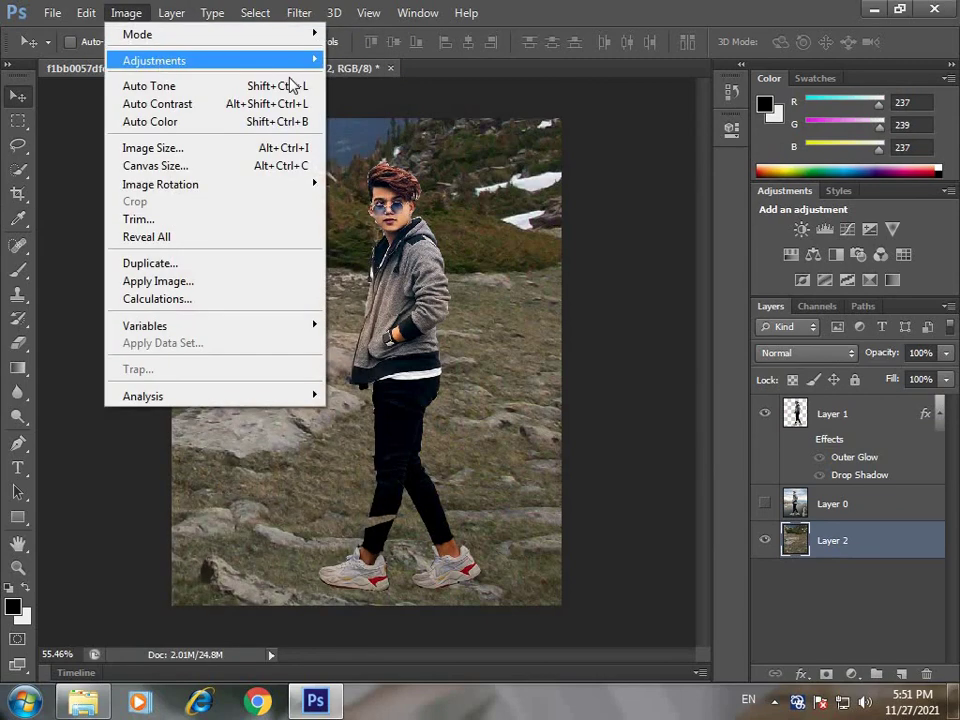
mouse_move(155, 60)
click(392, 115)
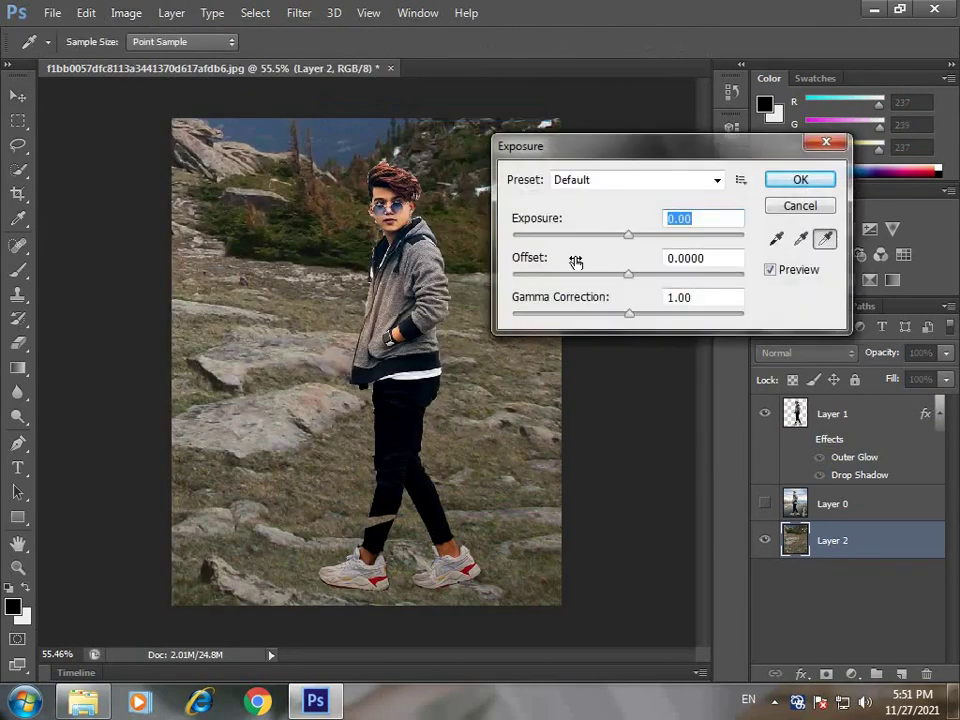
mouse_move(581, 237)
mouse_down()
mouse_move(647, 244)
mouse_move(628, 252)
mouse_up()
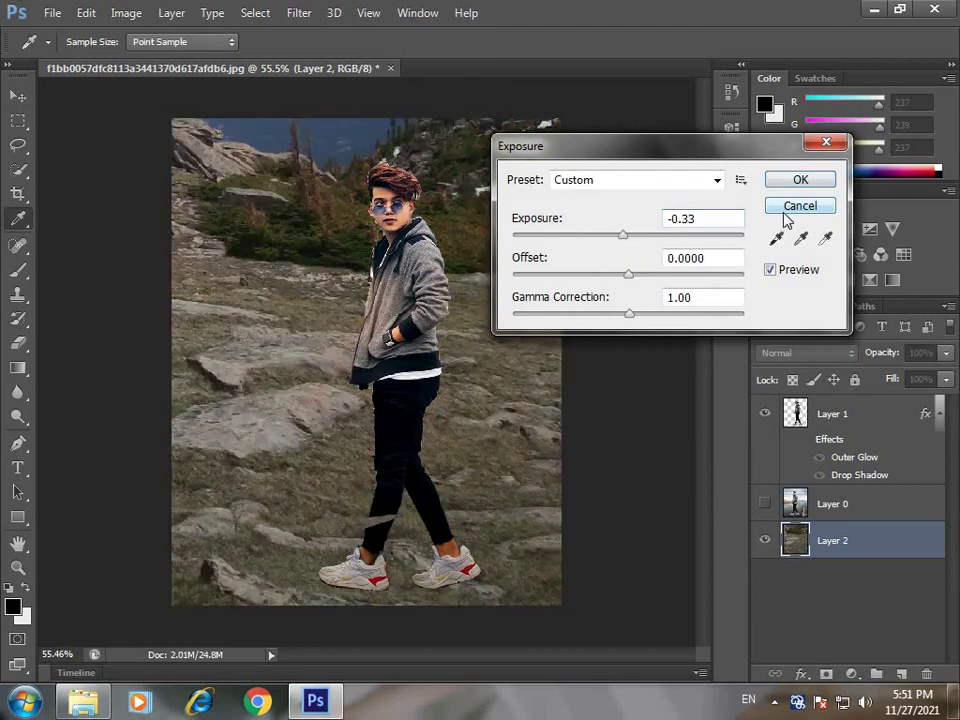
click(800, 207)
Apply Levels to the rocky background with inputs 17 / 1.09 / 248.
click(127, 12)
mouse_move(155, 60)
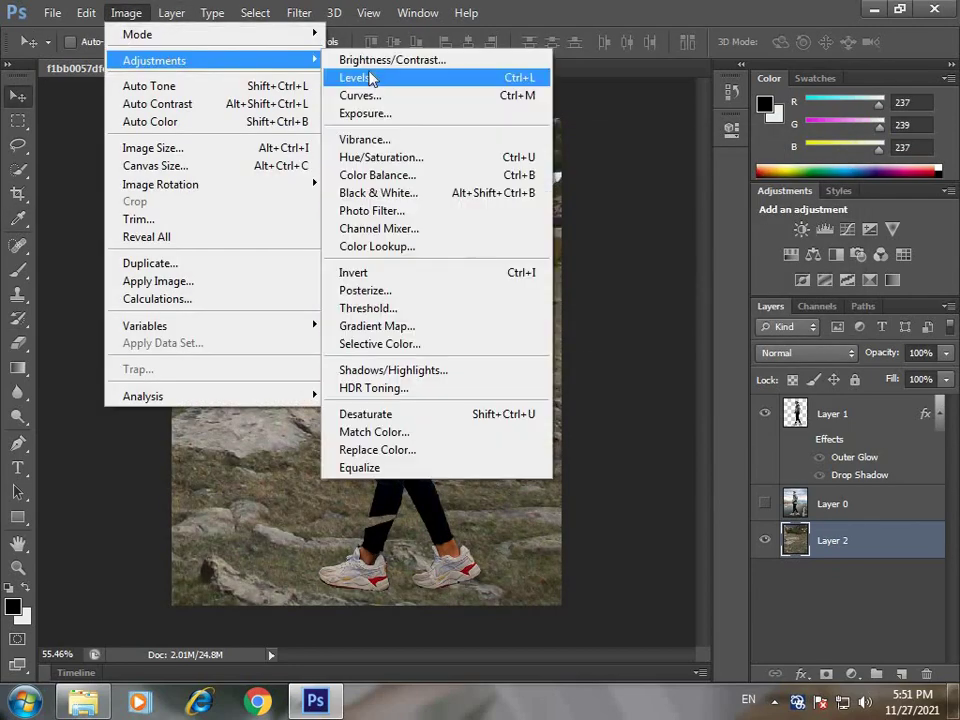
click(378, 80)
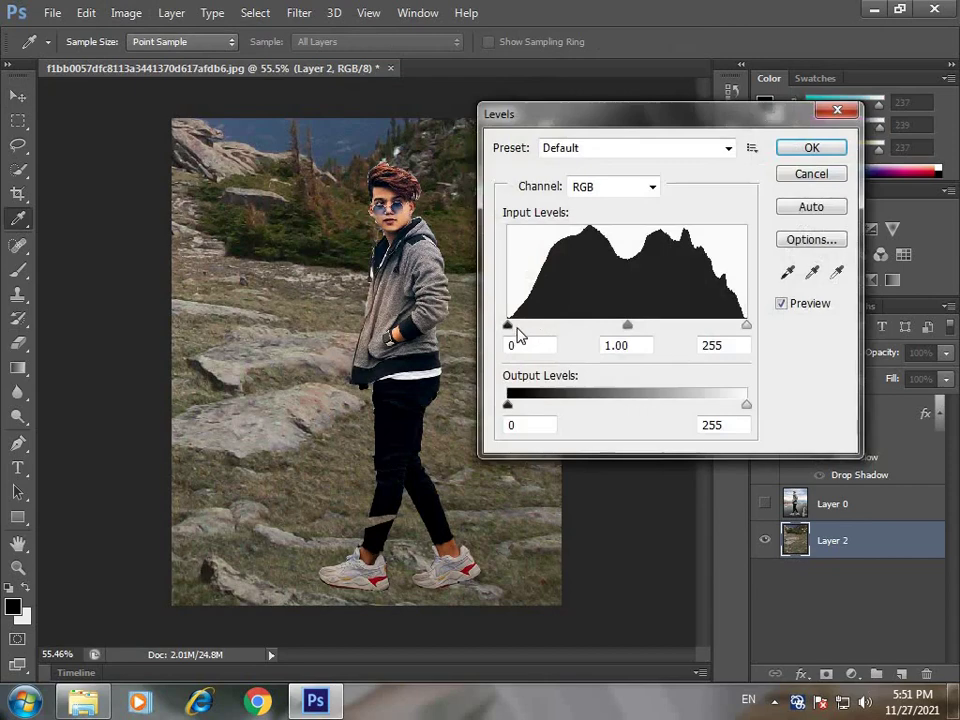
drag(511, 326, 527, 331)
drag(634, 326, 628, 326)
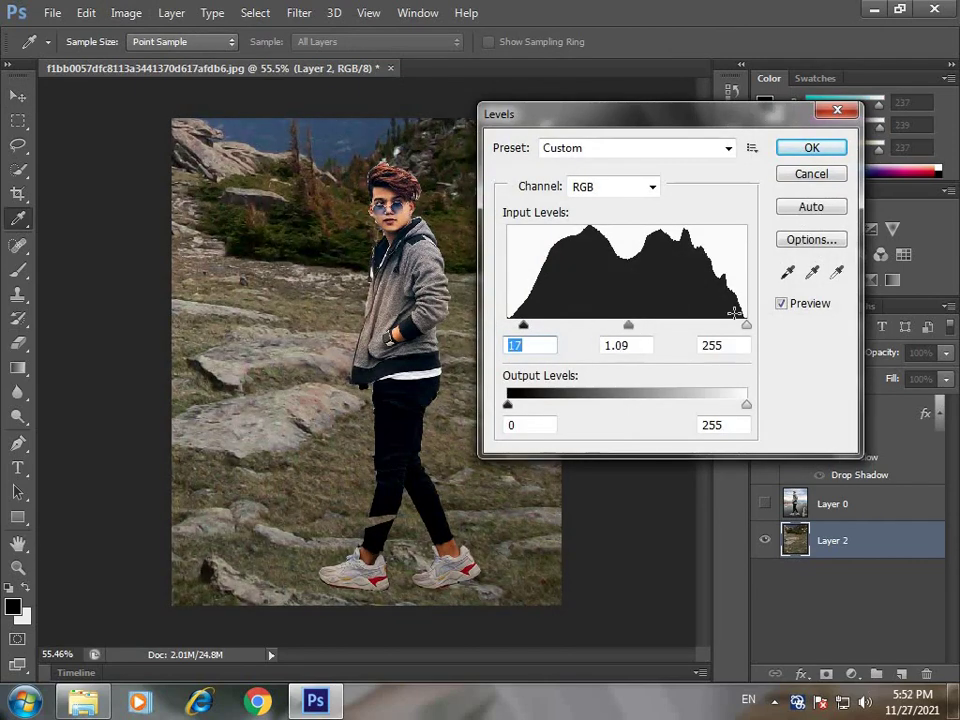
drag(746, 326, 740, 326)
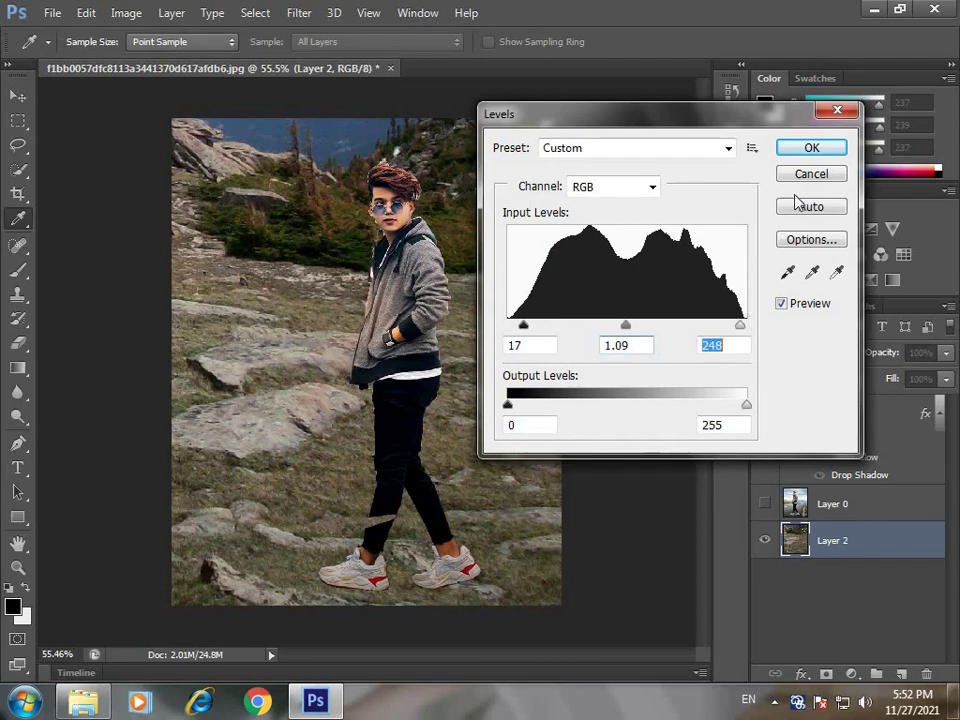
click(811, 147)
key(v)
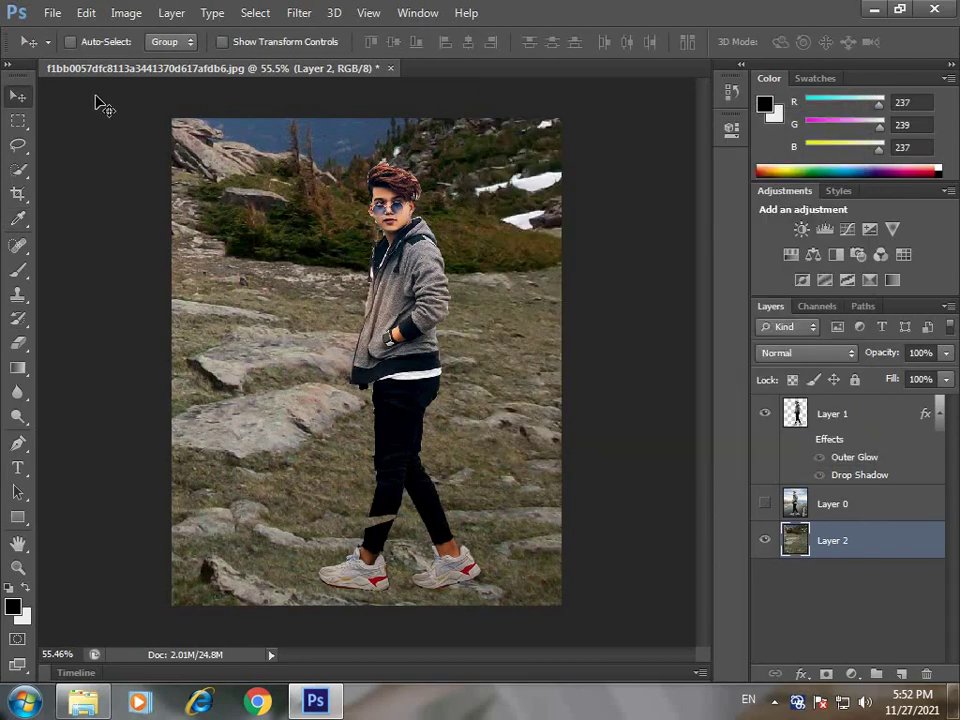
Save a PNG copy named FGYHJK.png to the Desktop, then minimize Photoshop.
click(50, 13)
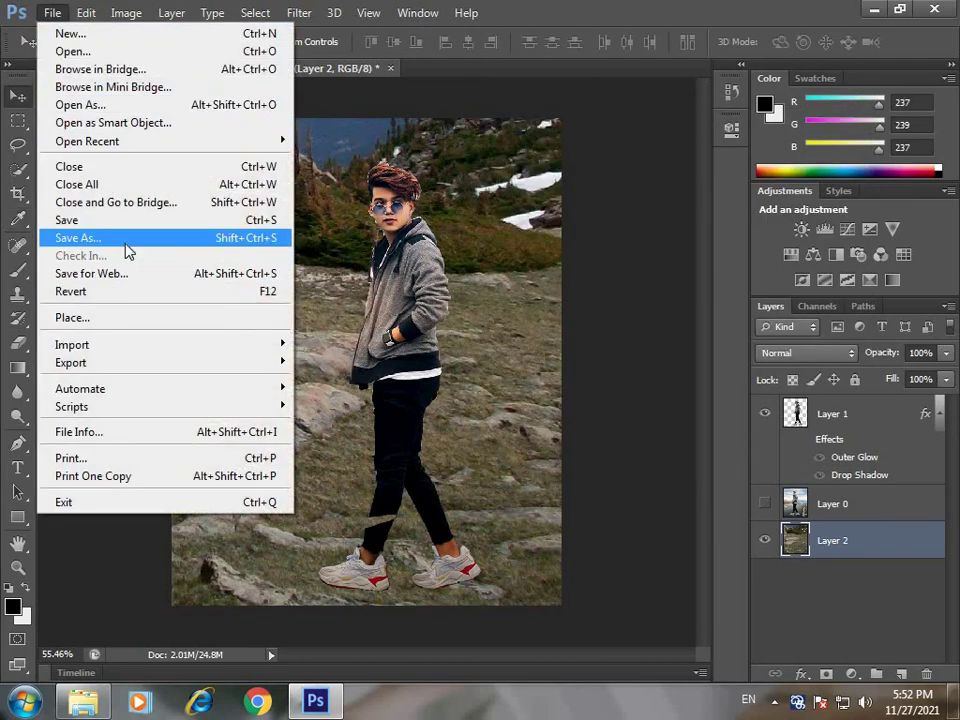
click(127, 240)
text(FGYHJK)
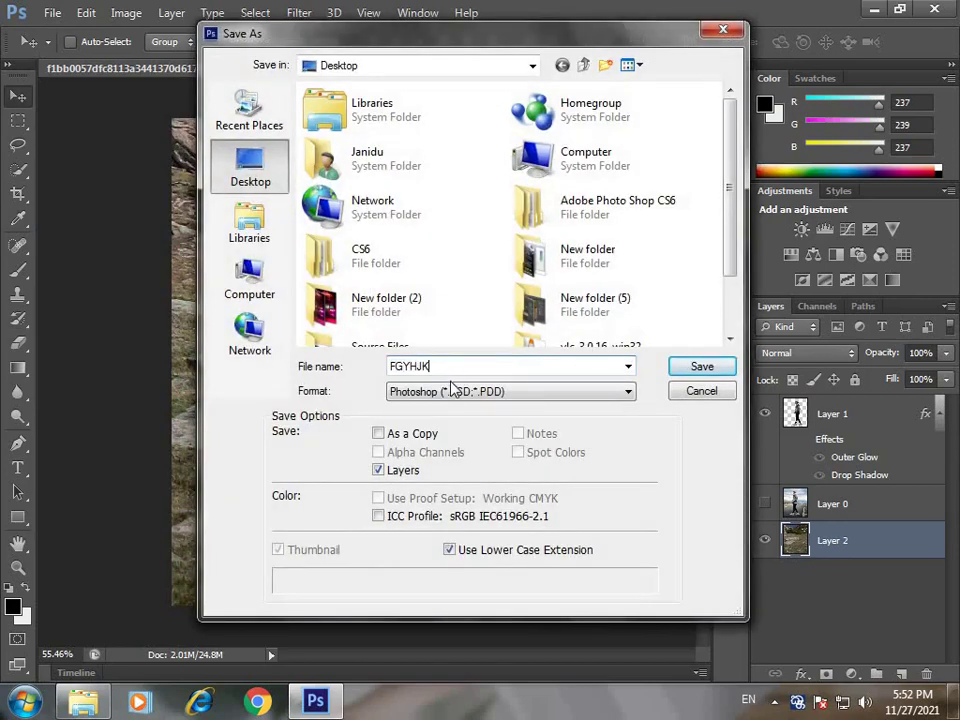
click(450, 391)
click(418, 609)
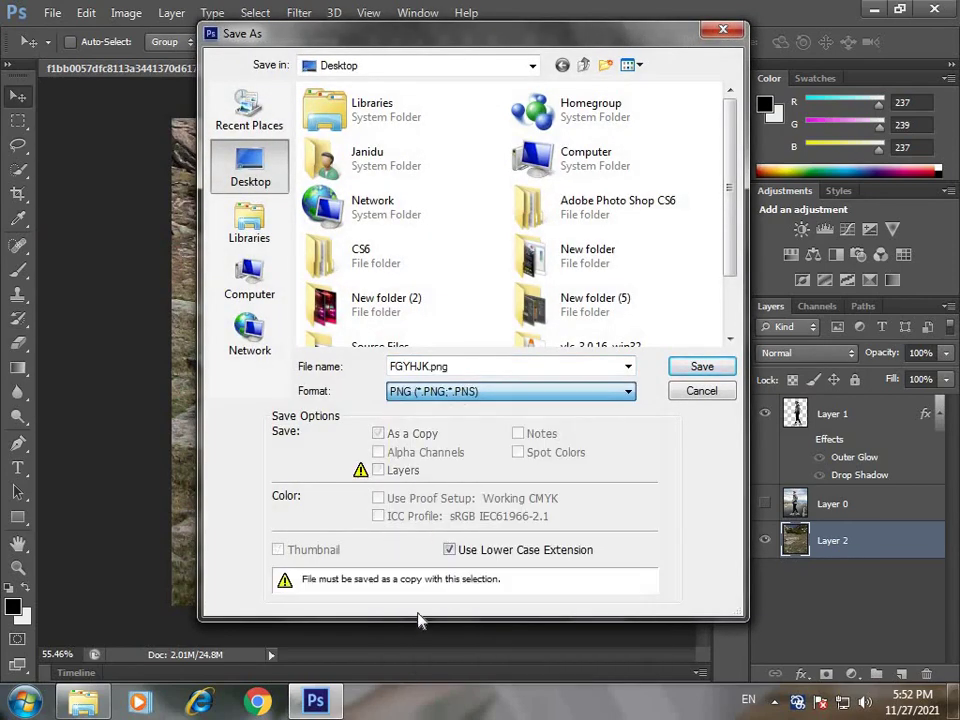
click(688, 368)
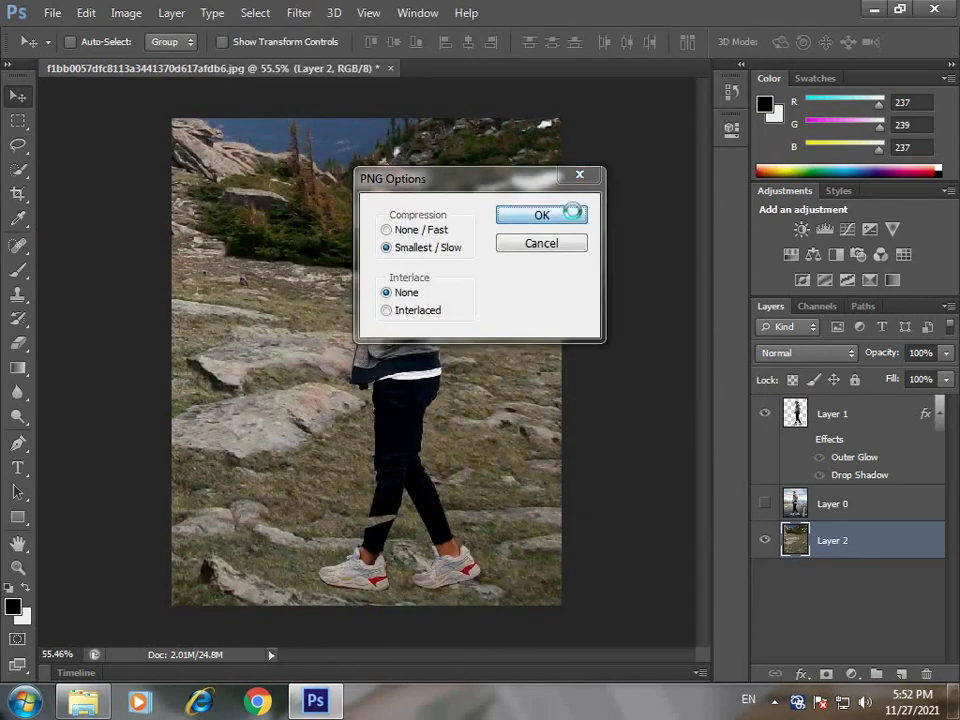
click(572, 212)
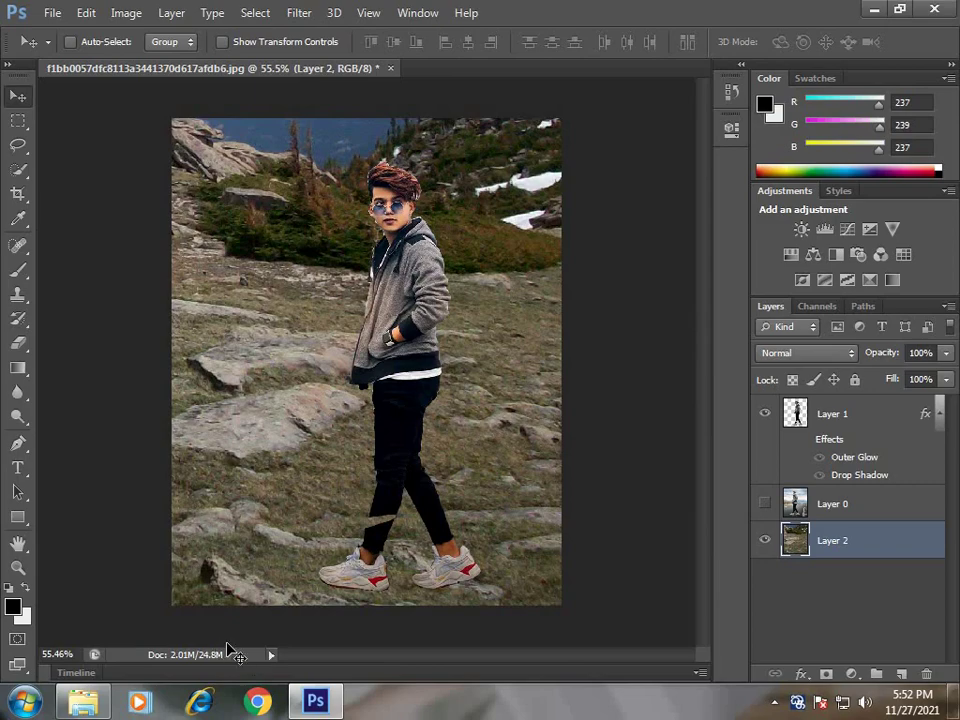
click(884, 9)
Refresh the desktop, then view FGYHJK maximized in Windows Photo Viewer and close it.
right_click(843, 45)
click(834, 102)
double_click(707, 250)
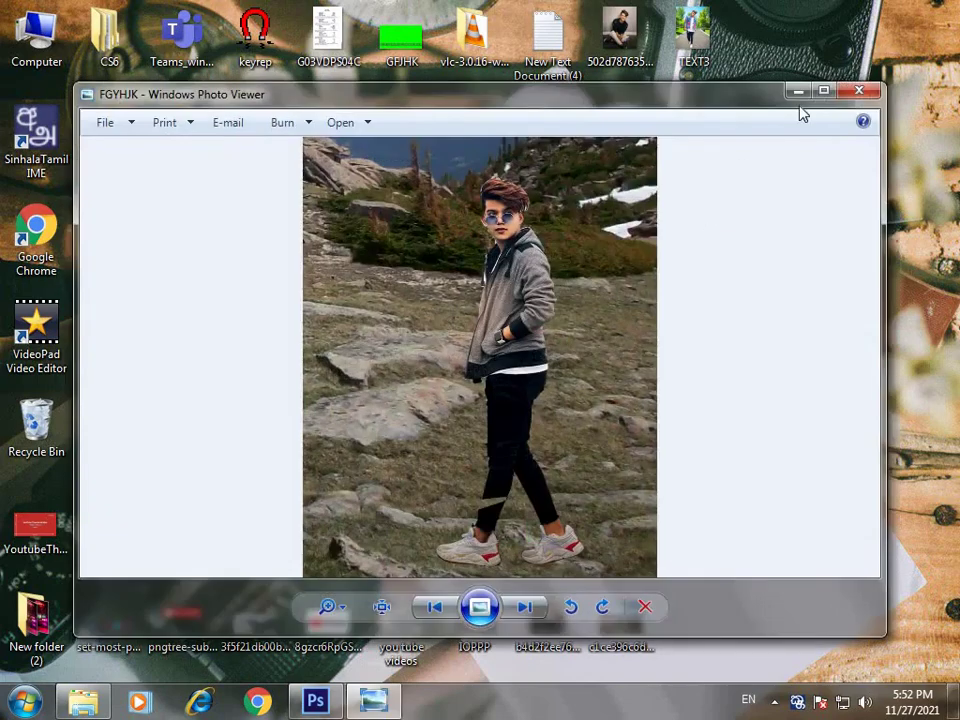
click(824, 92)
scroll(549, 148, up, 3)
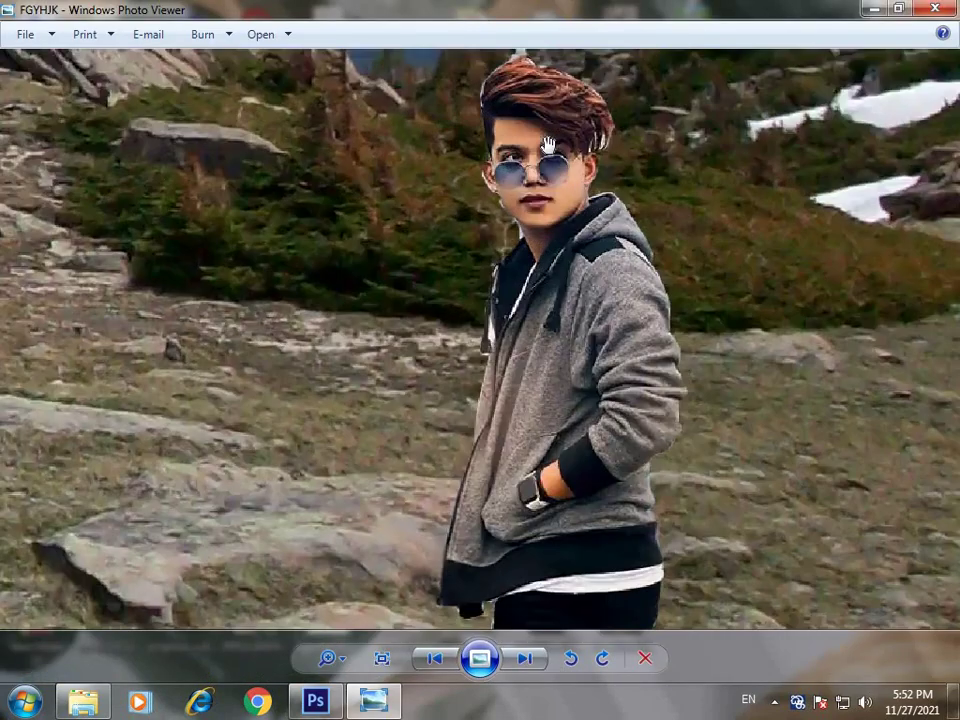
scroll(549, 146, down, 2)
key(alt+F4)
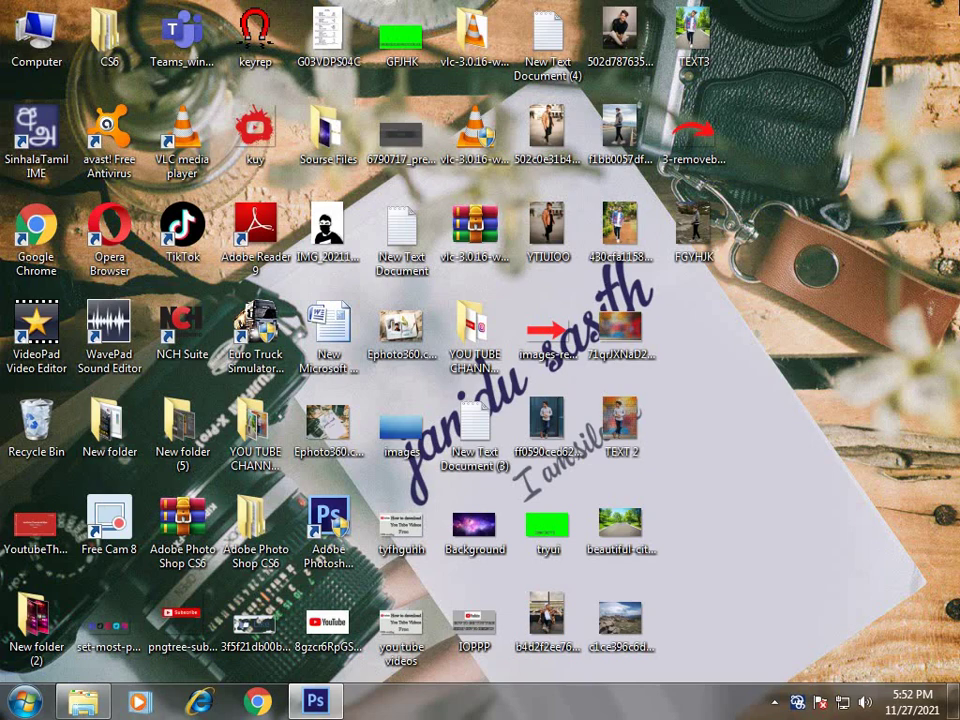
Select all desktop icons and refresh the desktop.
key(ctrl+a)
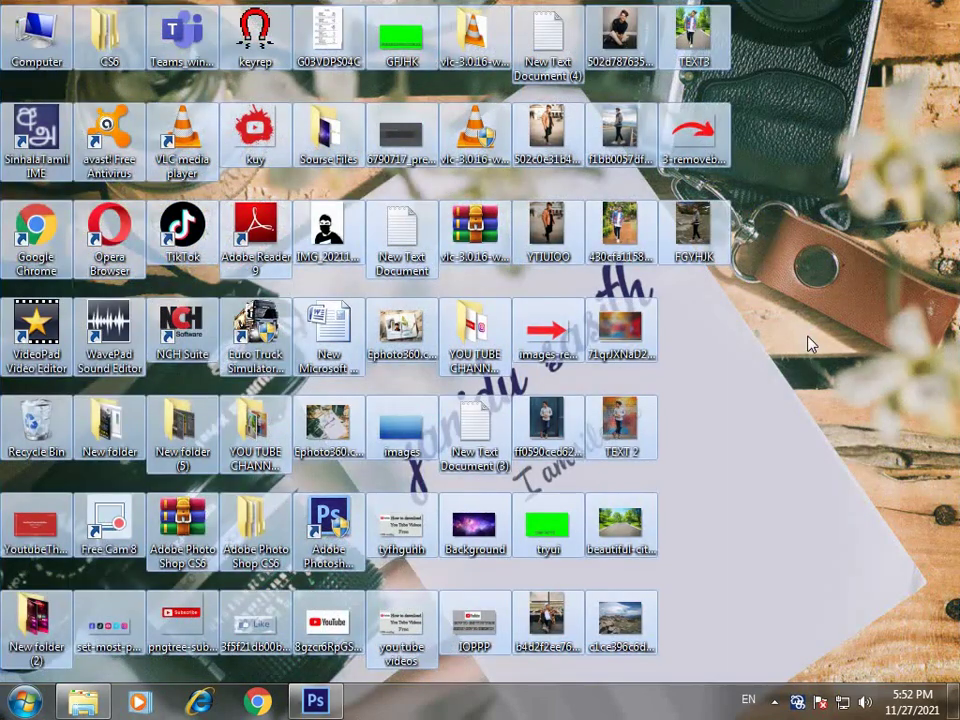
right_click(810, 344)
click(801, 389)
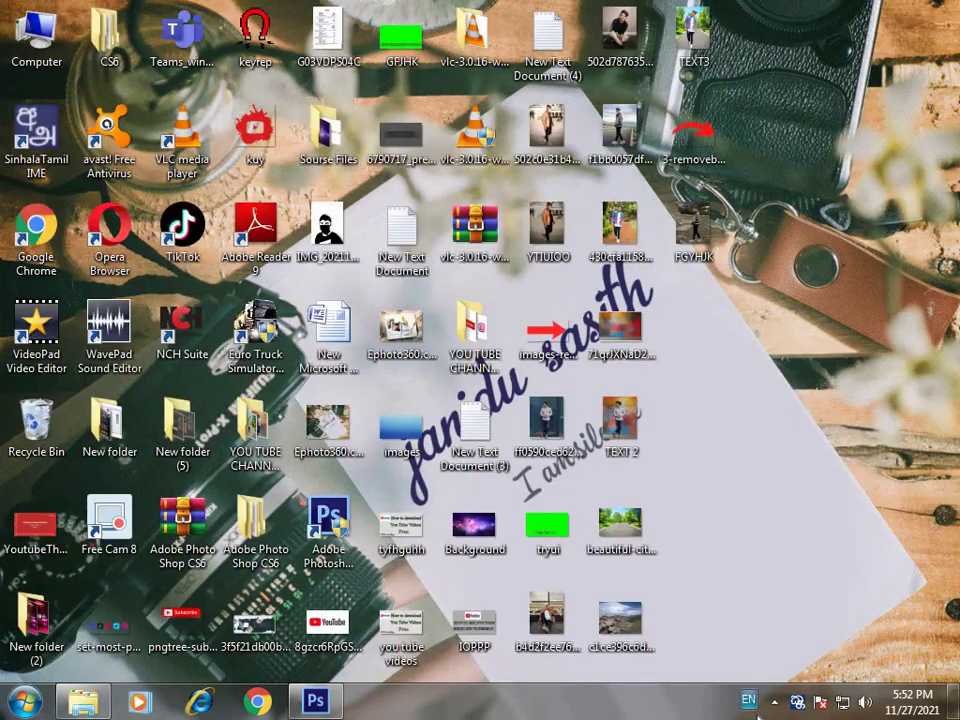